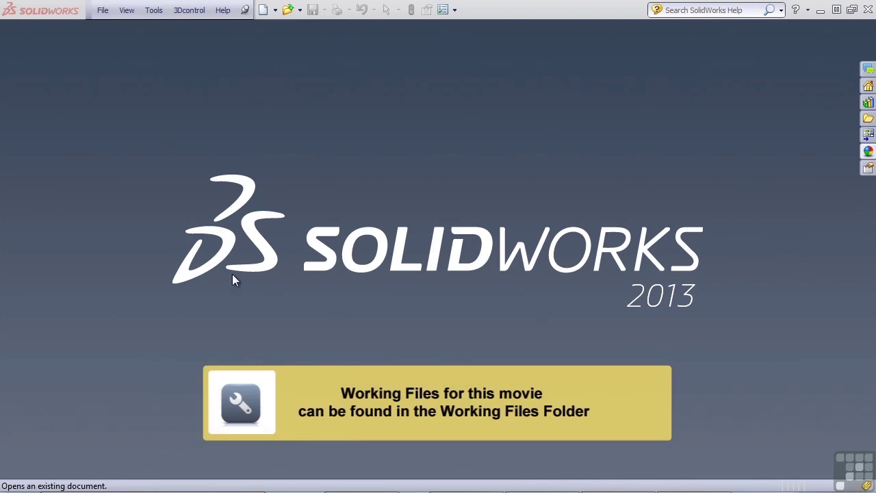
Start a new part and sketch a circle centred on the origin on the Right plane.
click(263, 11)
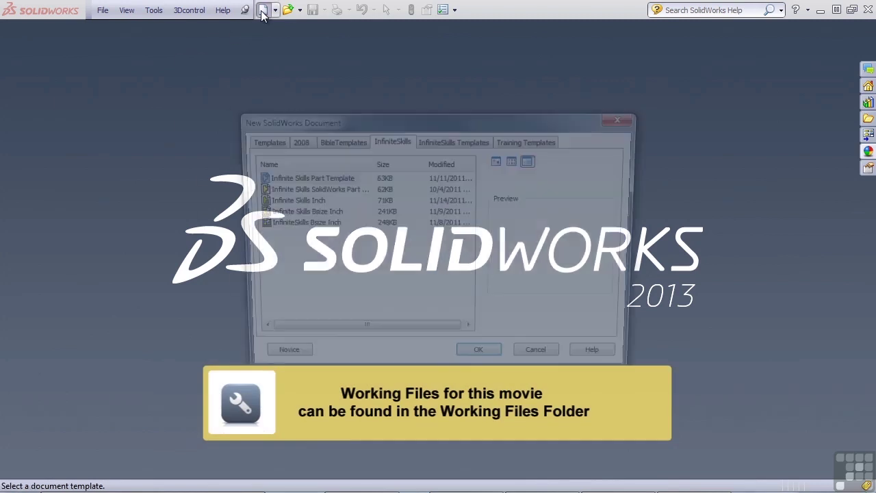
click(482, 362)
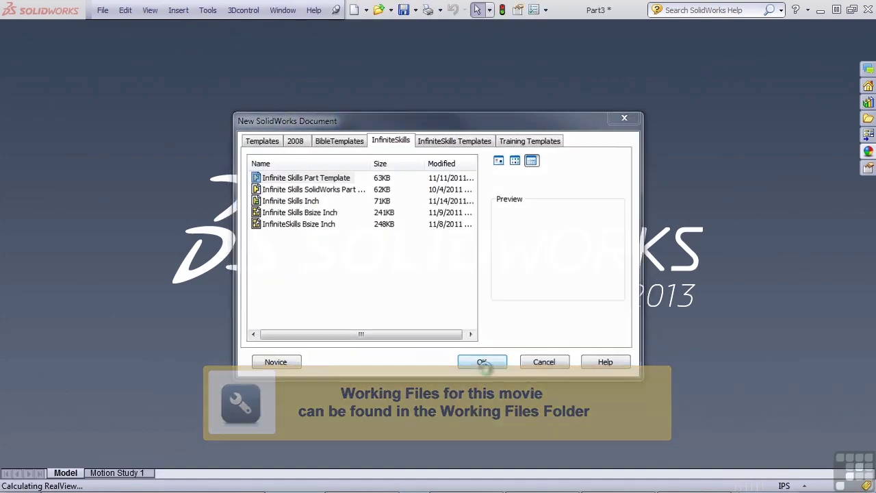
click(853, 249)
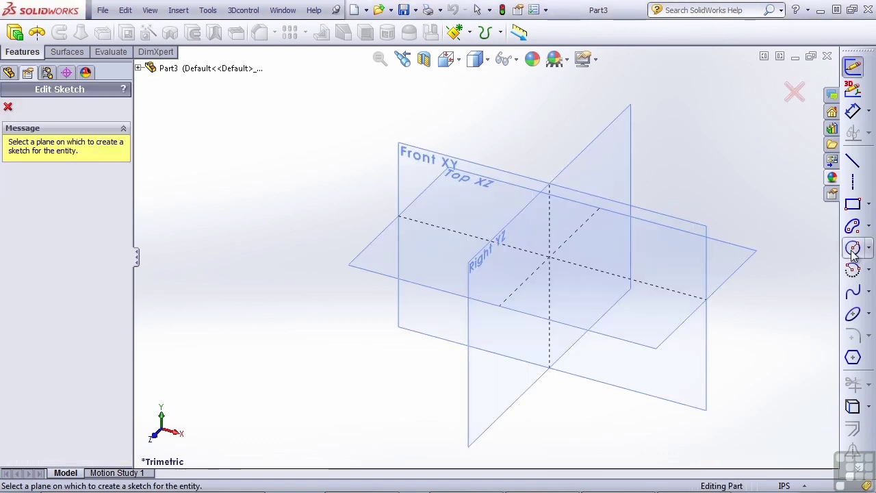
click(588, 158)
drag(550, 251, 577, 309)
Dimension the circle's diameter to 4 in.
click(853, 111)
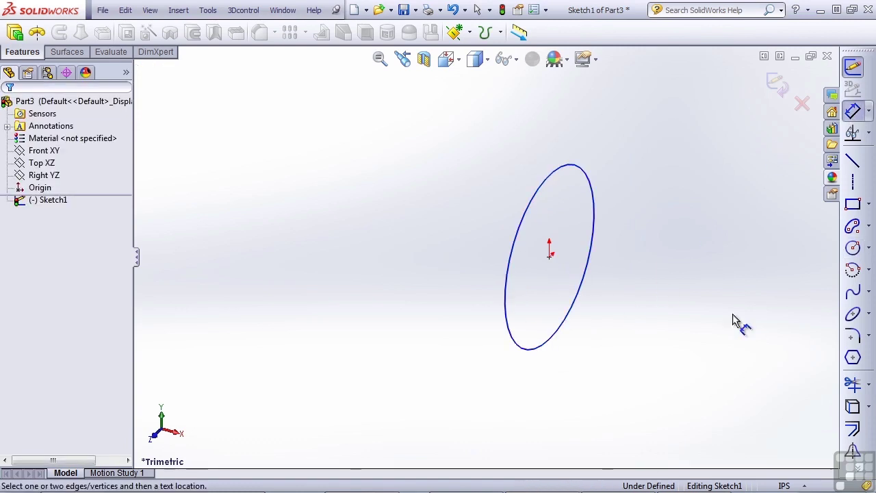
click(531, 356)
click(413, 384)
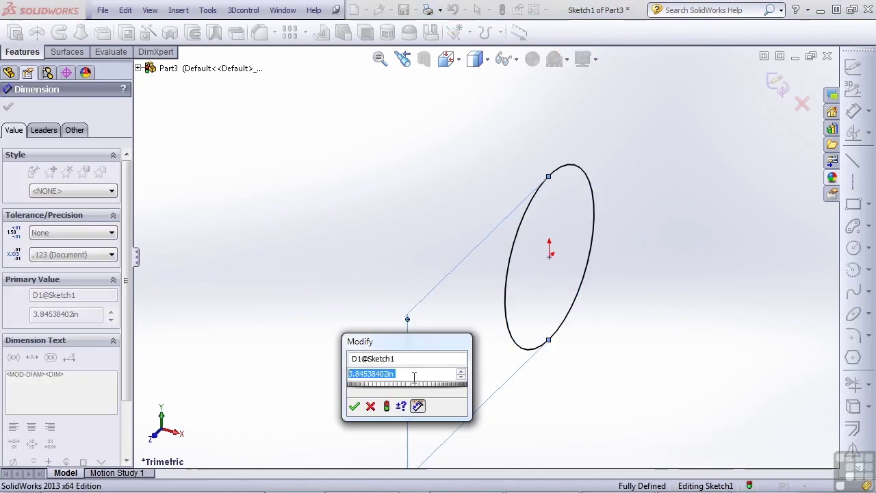
text(4)
key(Return)
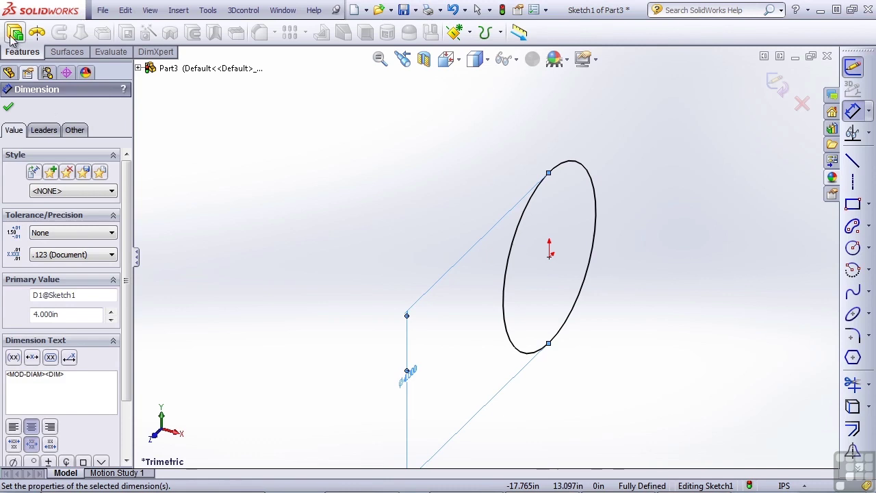
Extrude the circle Mid Plane 4.8 in as a thin feature with a 0.5 in inward wall.
click(14, 34)
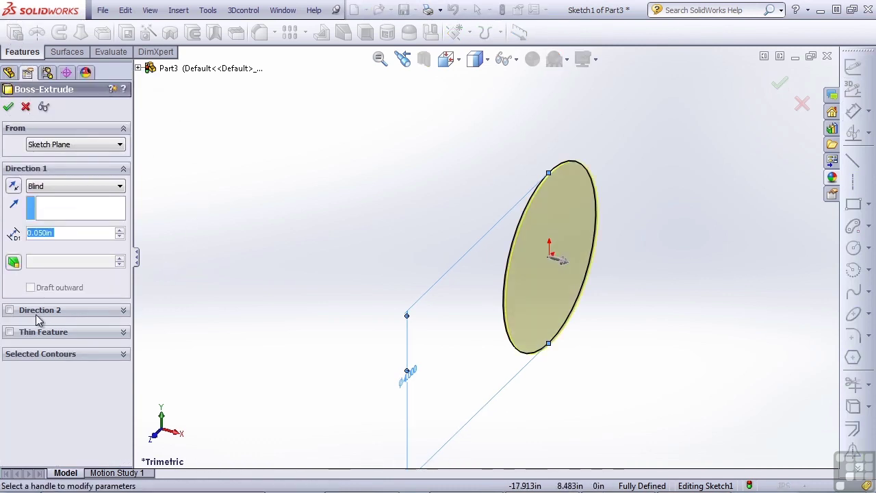
click(9, 332)
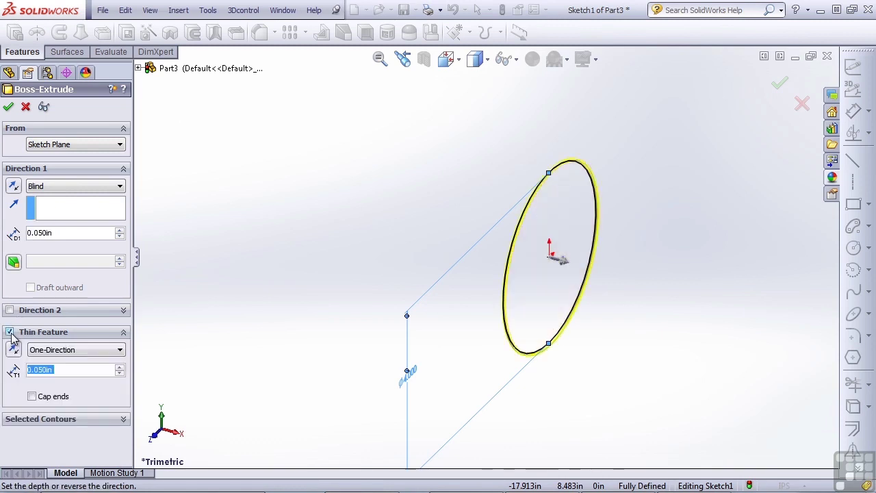
click(55, 368)
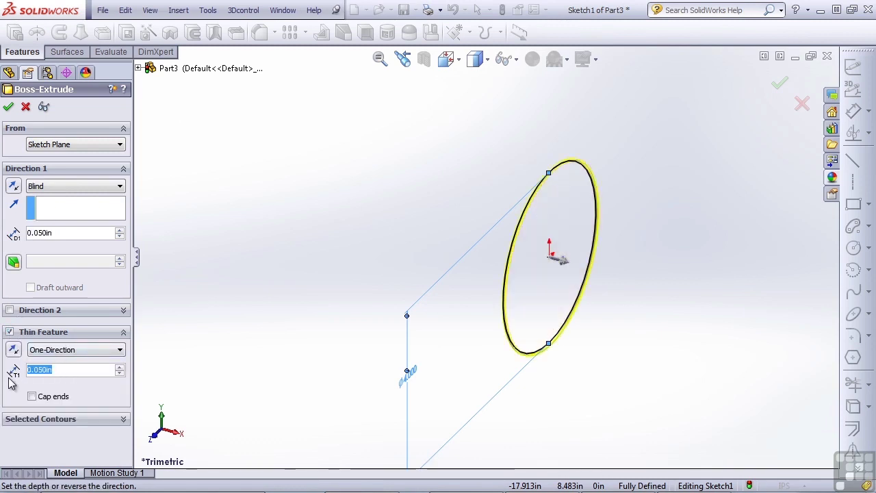
text(.1)
key(Return)
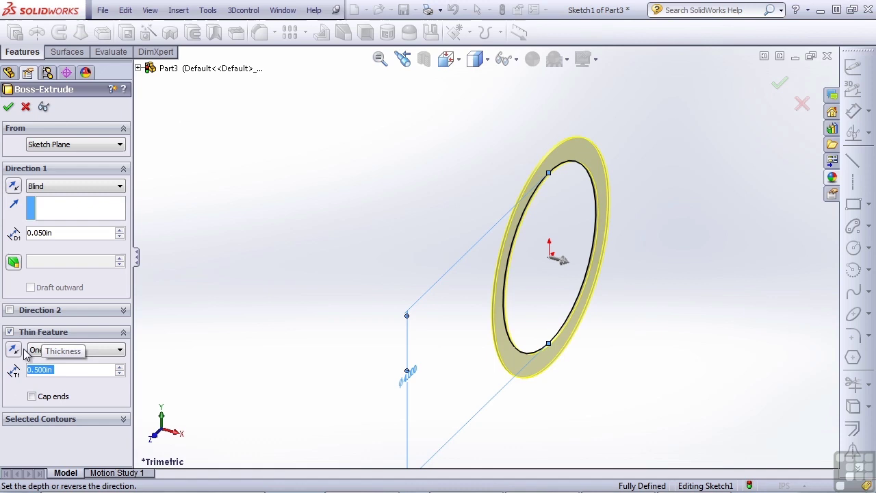
click(14, 352)
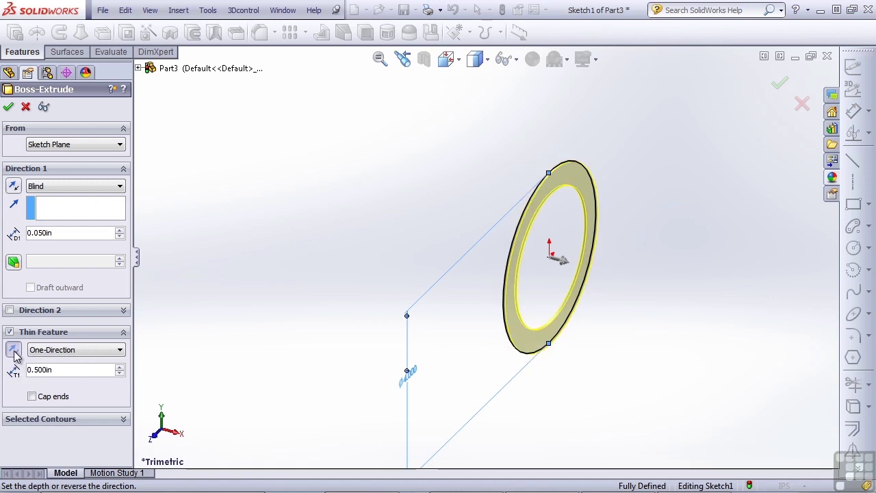
click(79, 187)
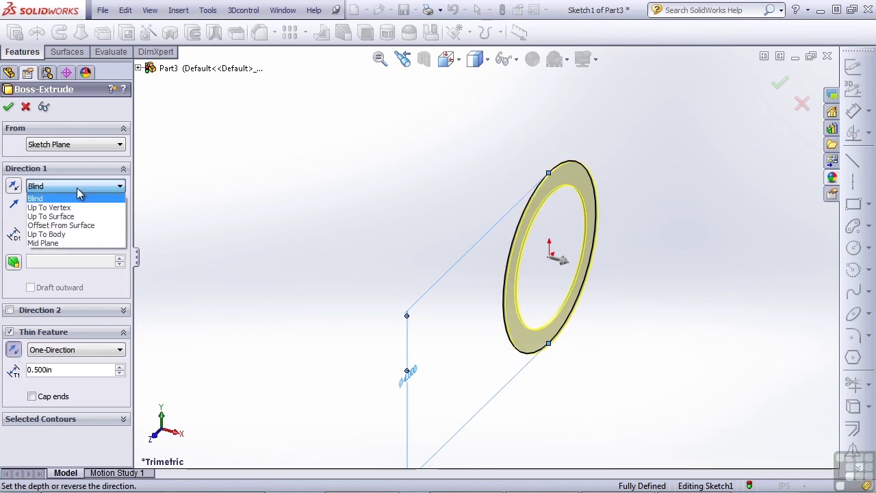
click(59, 245)
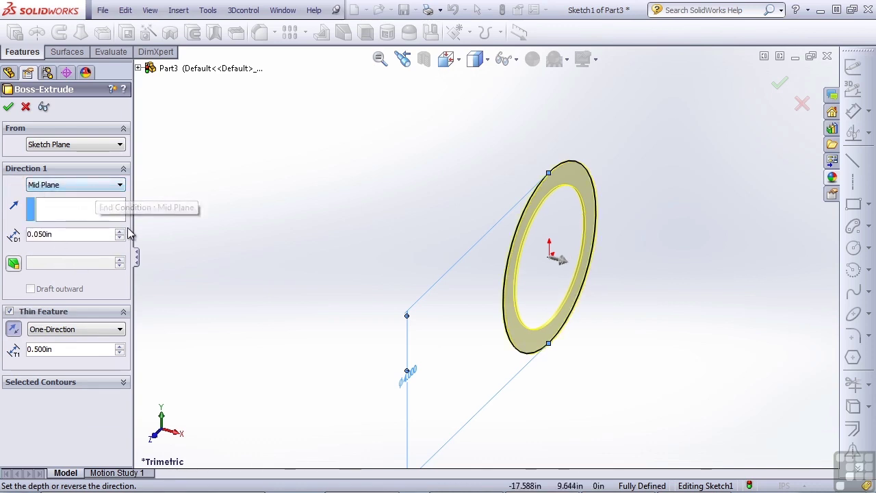
drag(119, 233, 119, 233)
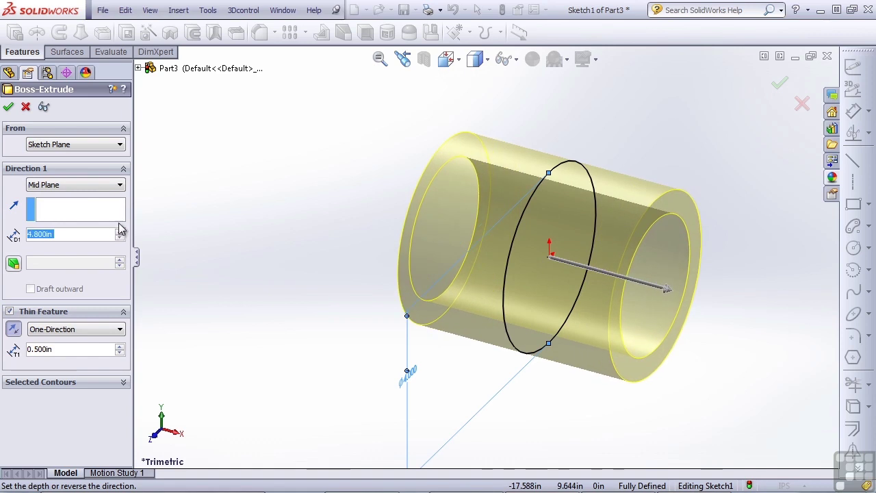
click(8, 107)
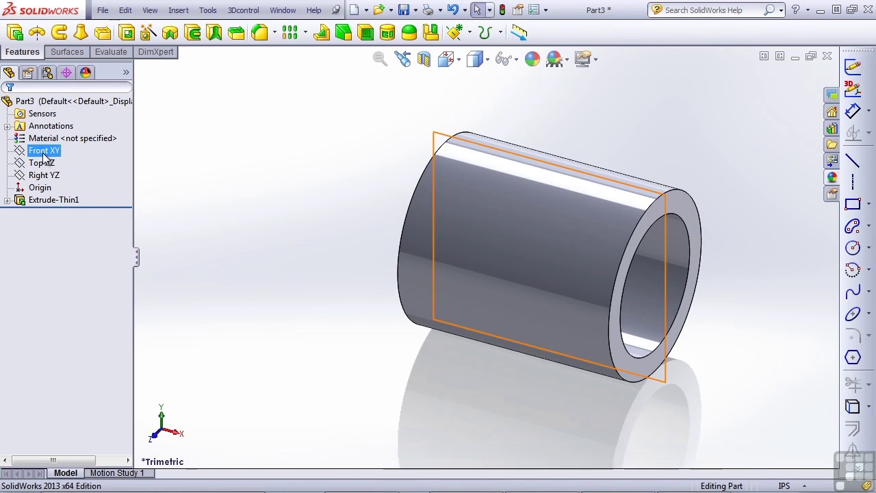
Sketch a corner rectangle on the tube's end face.
click(627, 364)
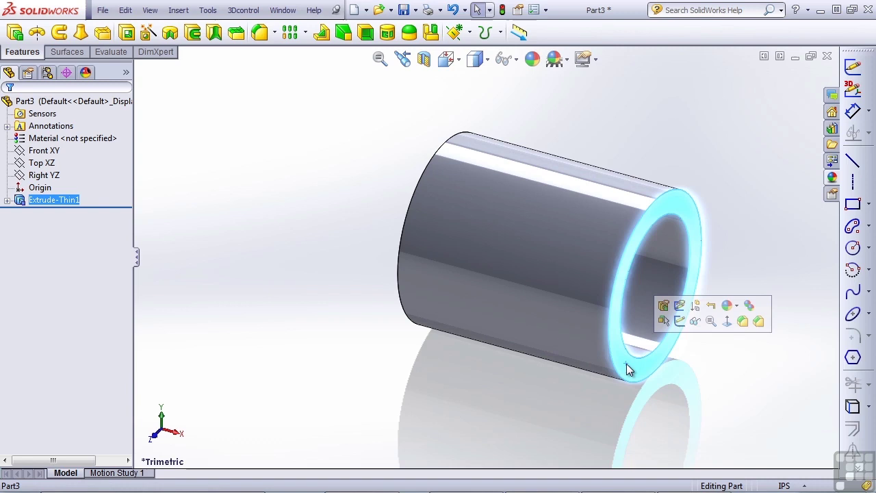
click(680, 322)
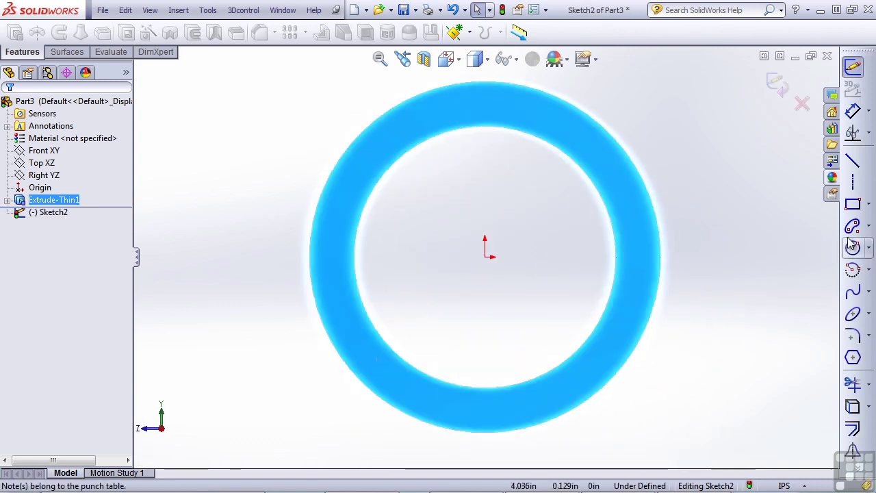
click(853, 204)
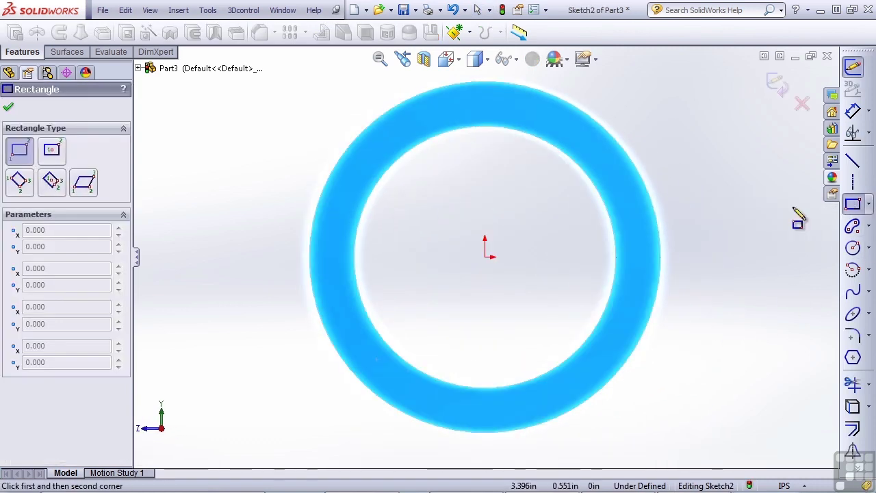
click(309, 257)
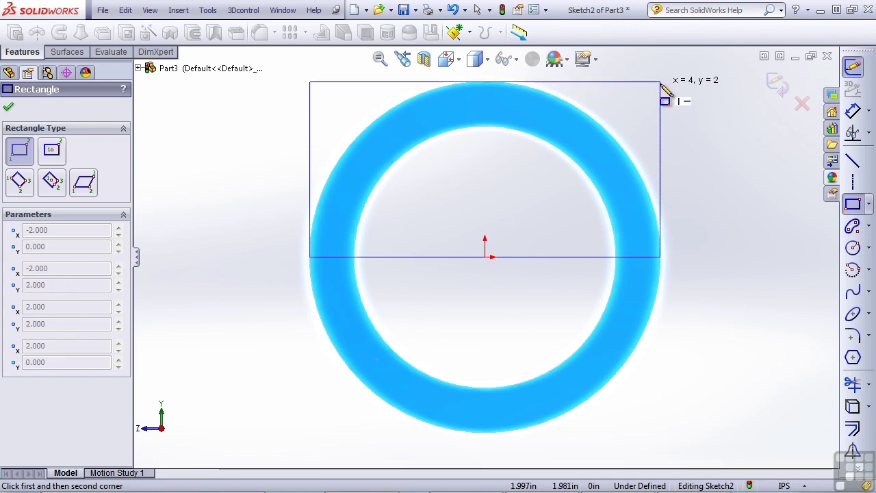
click(660, 82)
key(Escape)
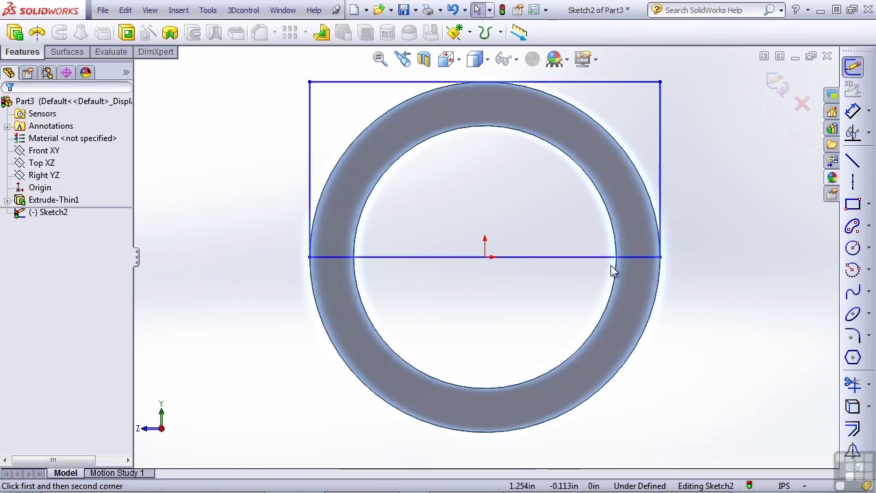
Add a Midpoint relation centring the rectangle's bottom line on the origin.
click(485, 258)
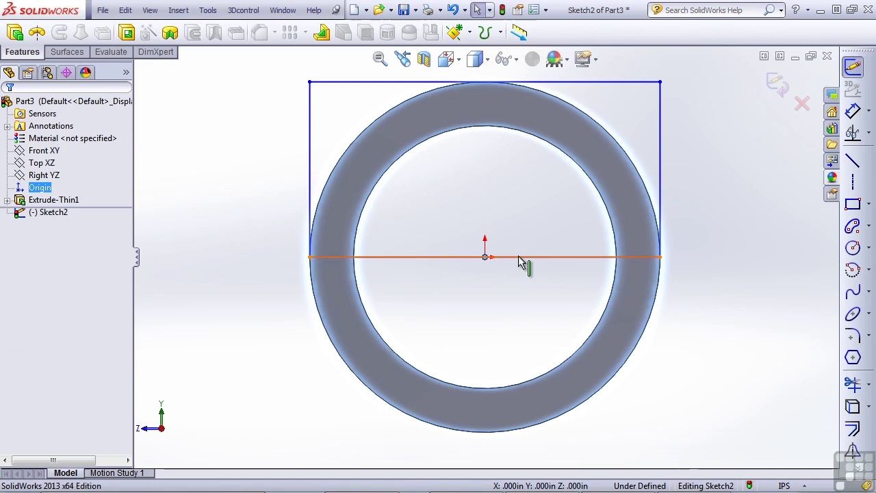
ctrl+click(523, 257)
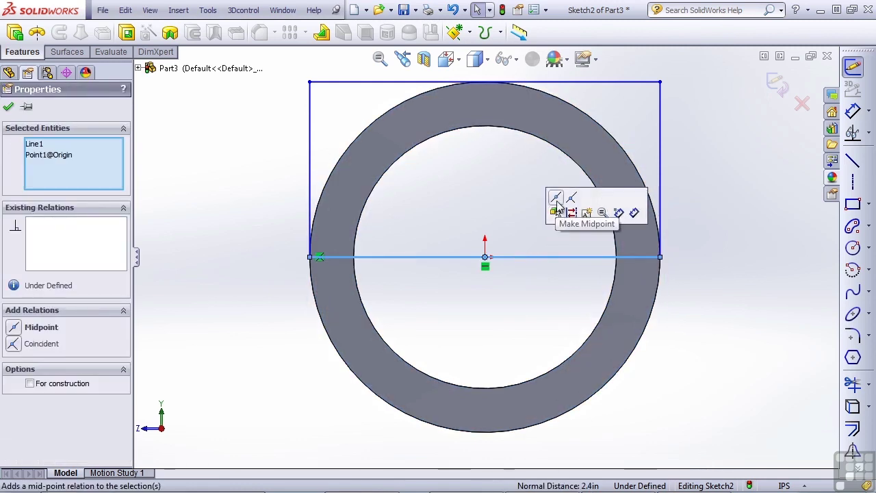
click(555, 198)
click(720, 269)
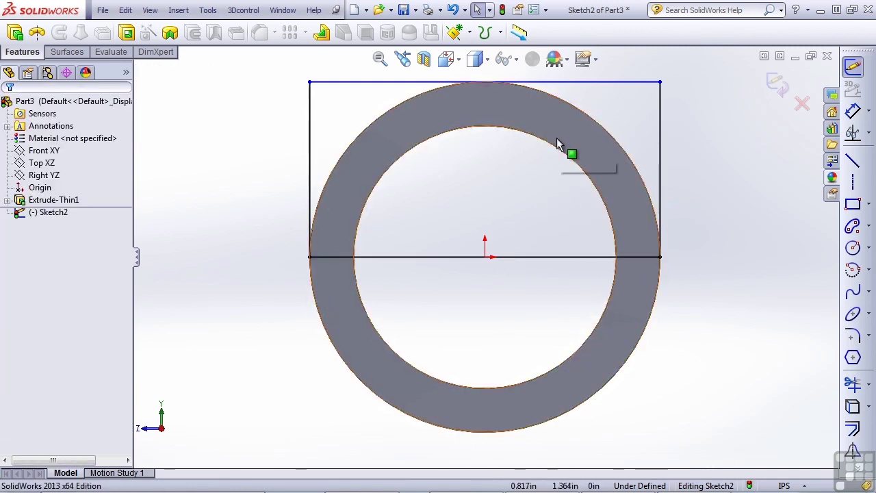
Raise the rectangle's top edge and dimension its height to 3.5 in.
key(f)
drag(541, 156, 548, 95)
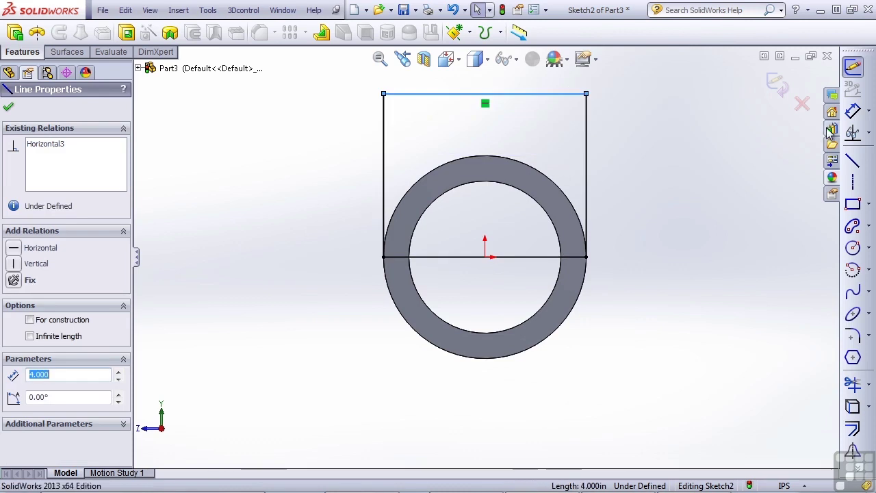
click(853, 112)
click(639, 165)
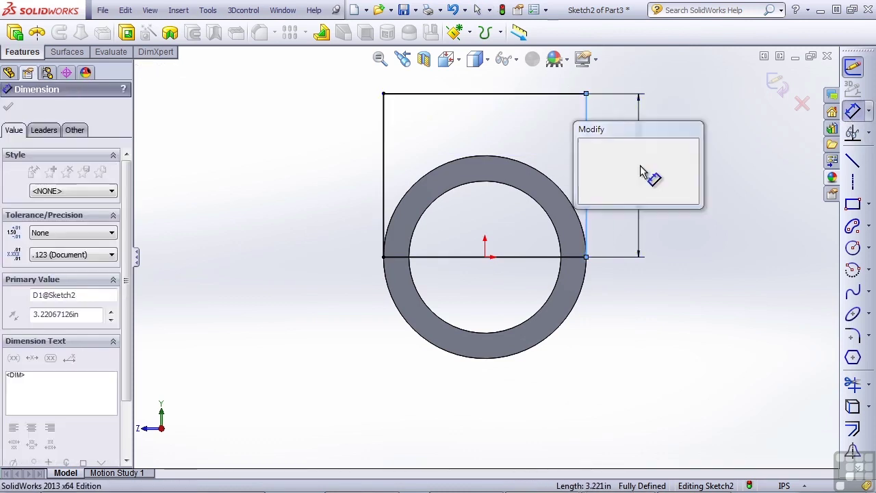
key(Return)
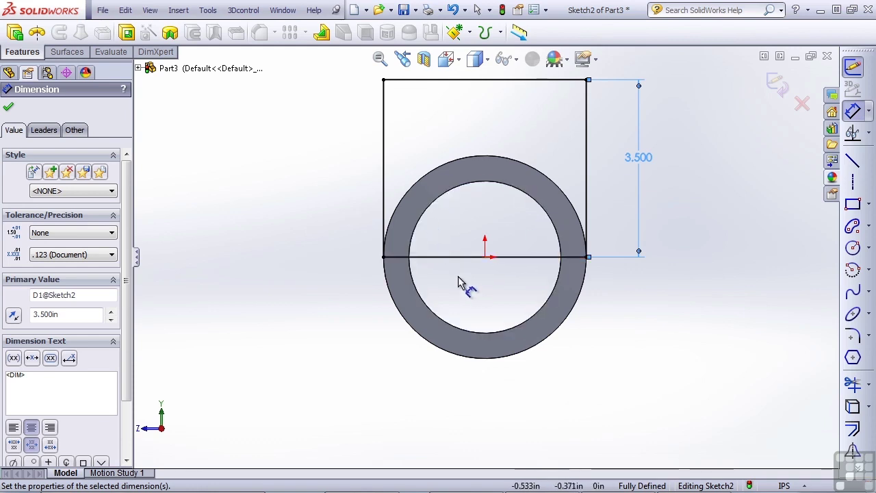
key(Escape)
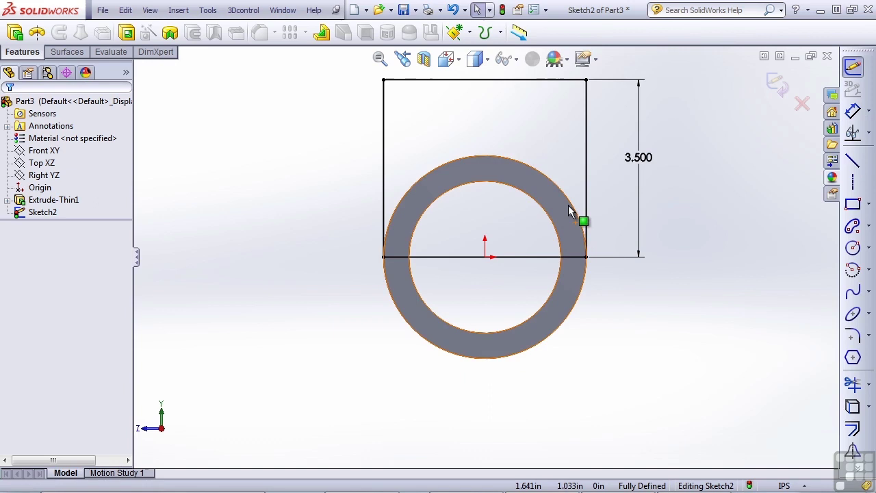
click(568, 211)
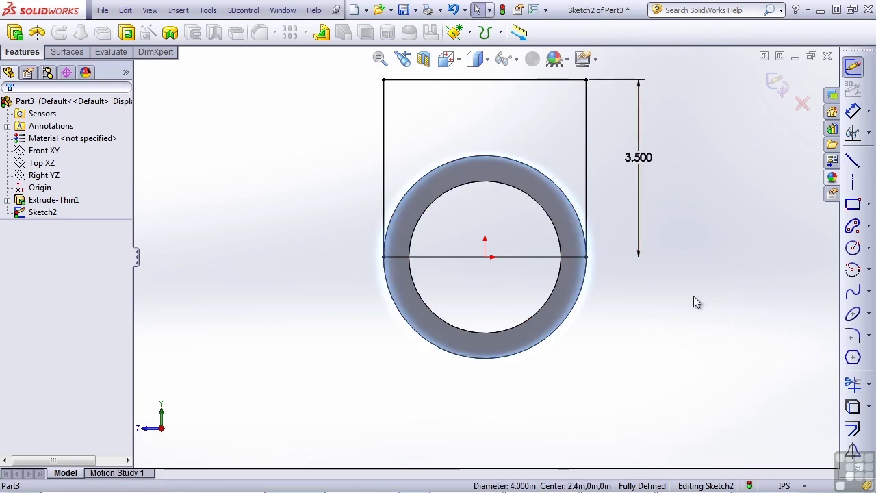
click(853, 409)
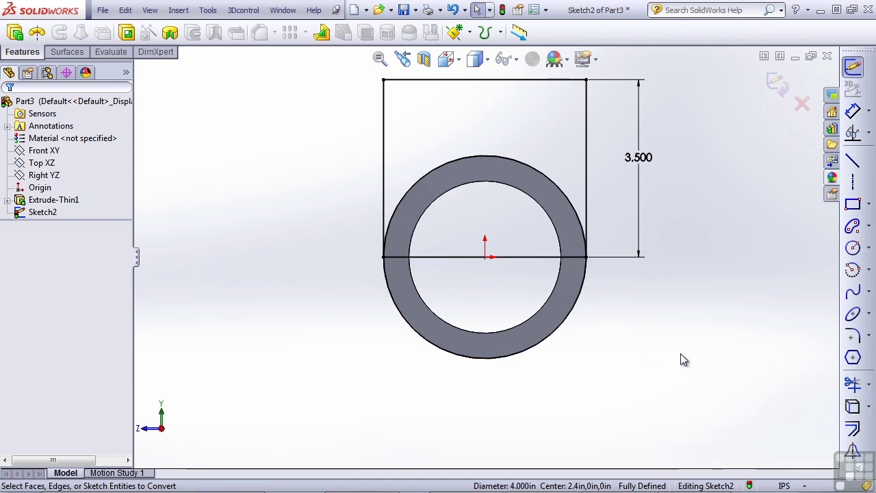
key(ctrl+7)
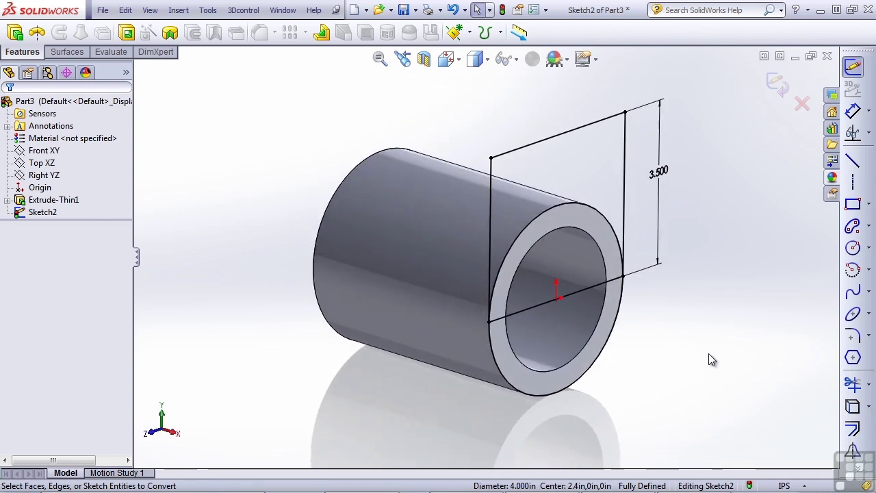
click(857, 387)
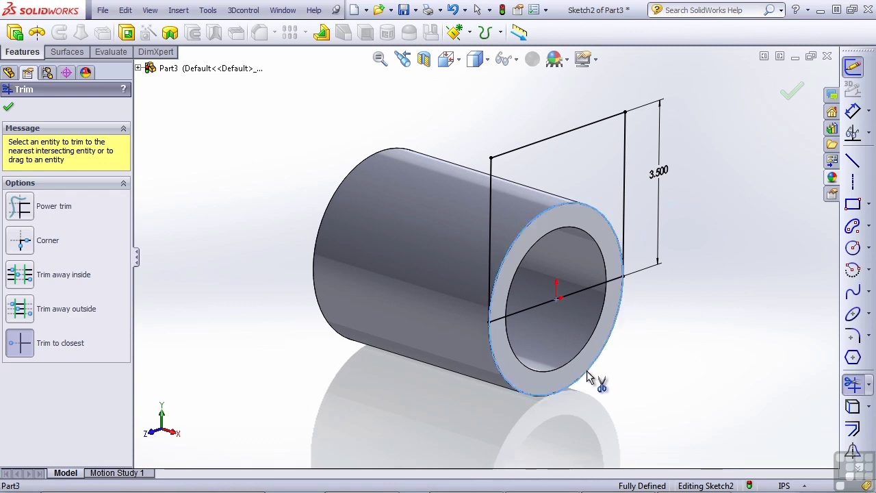
click(565, 304)
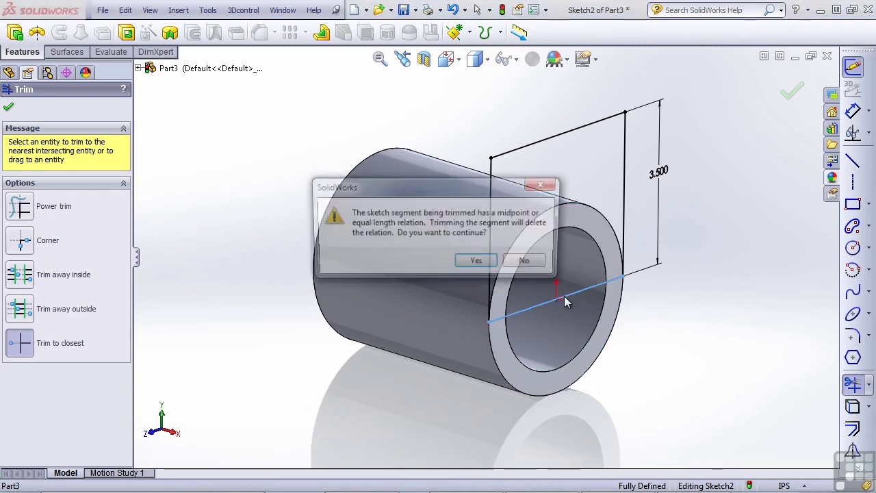
click(479, 269)
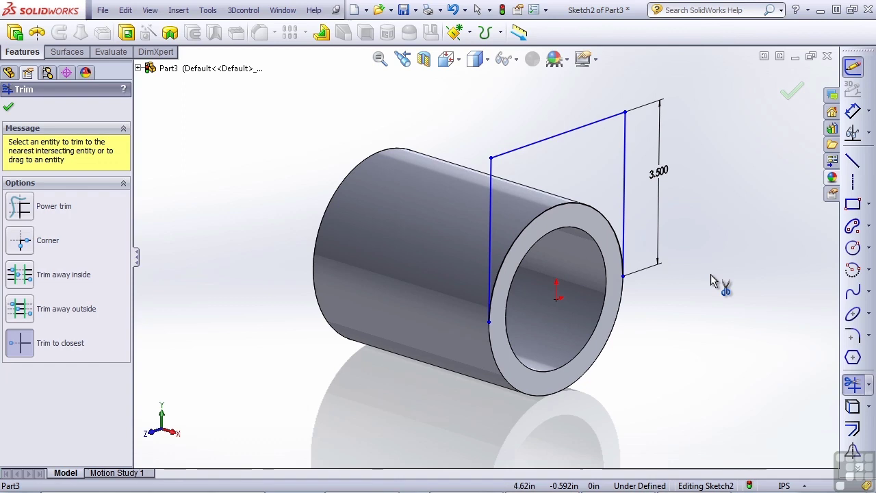
key(Escape)
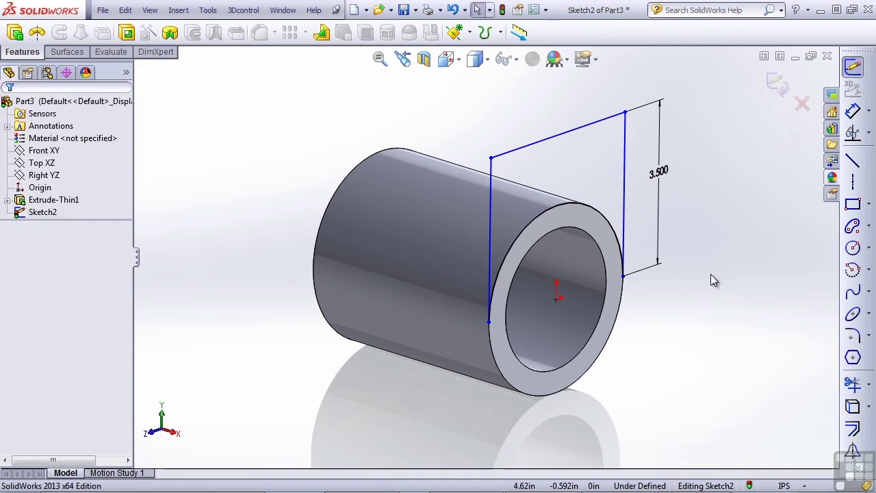
key(ctrl+z)
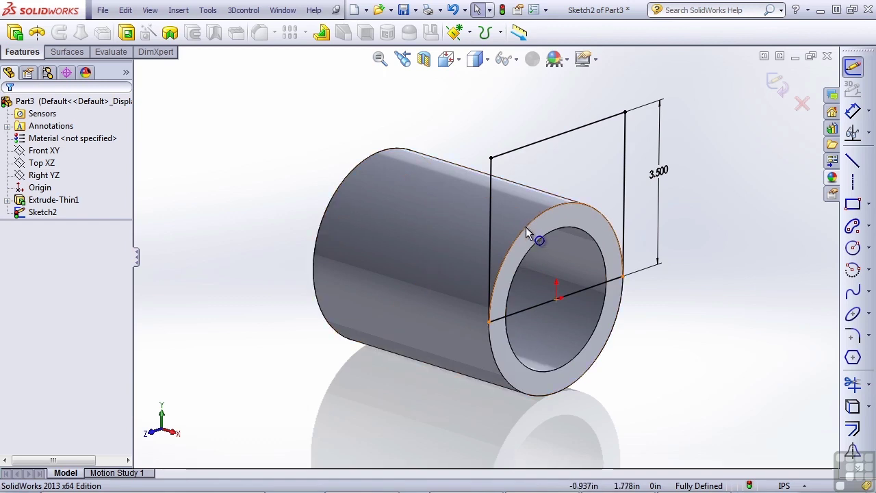
Convert the rectangle's bottom line across the tube face to construction geometry.
click(592, 289)
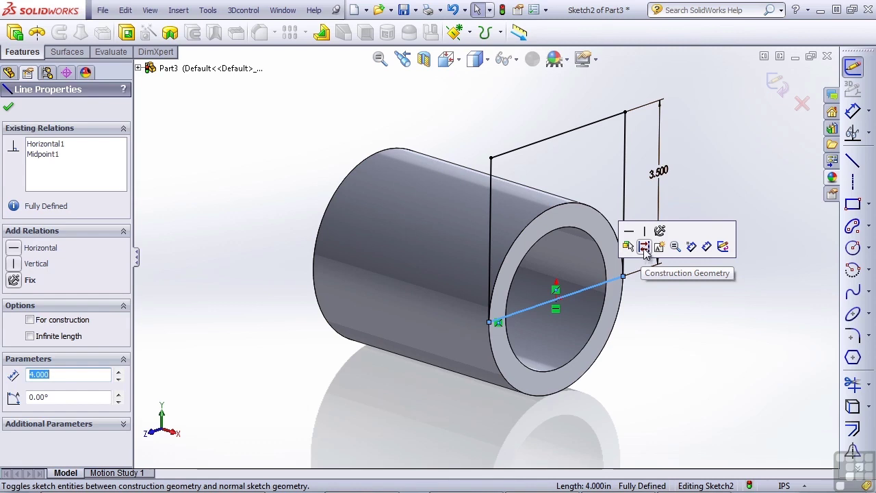
click(30, 320)
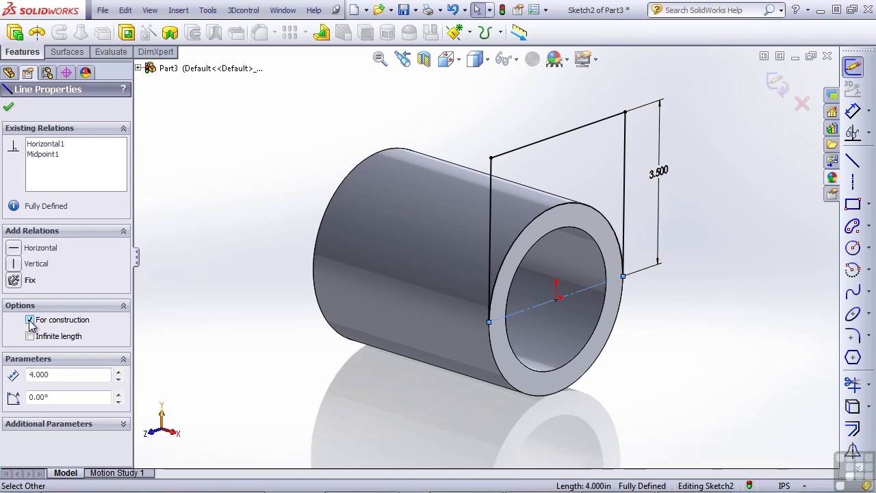
click(295, 362)
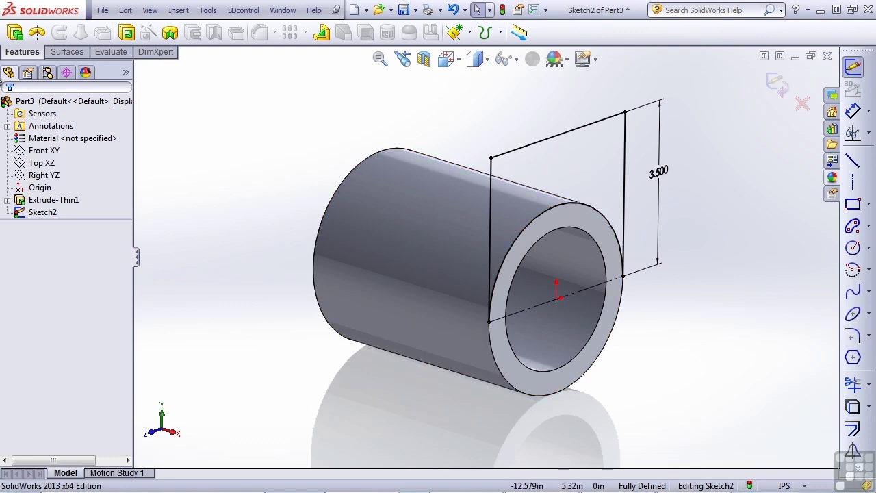
Extrude the tab sketch 0.485 in with the direction reversed back over the tube.
click(15, 33)
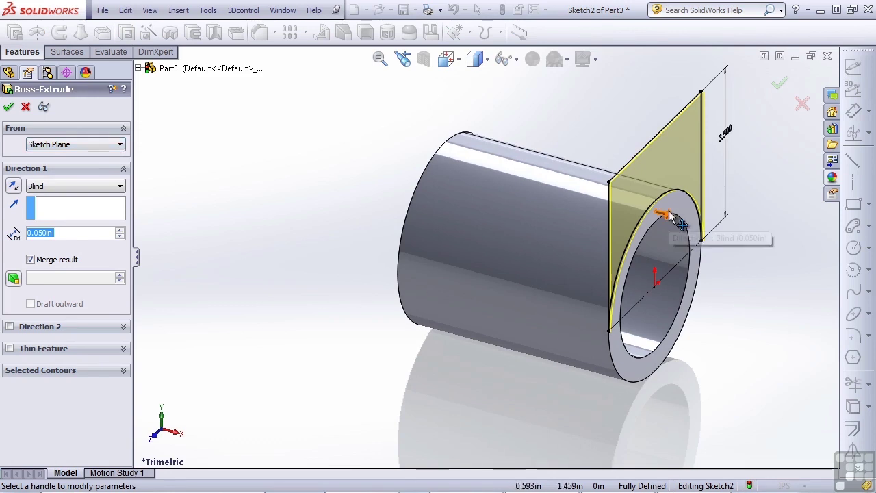
drag(664, 214, 686, 226)
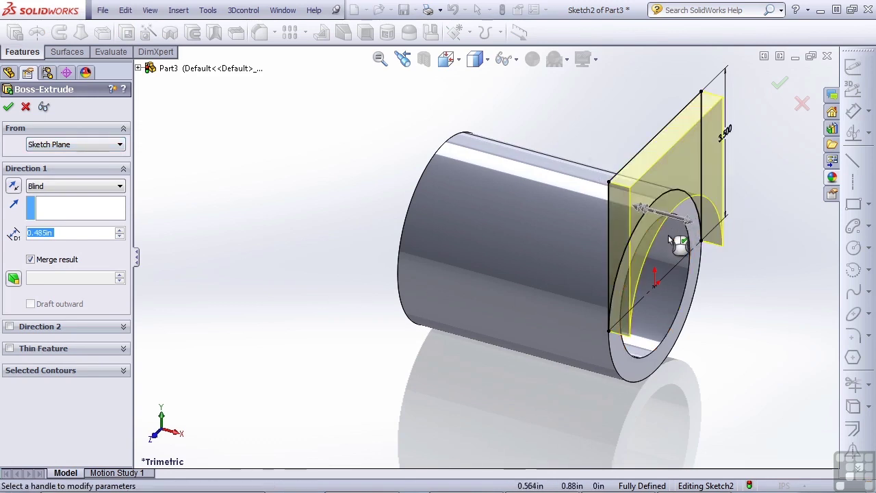
key(ctrl+1)
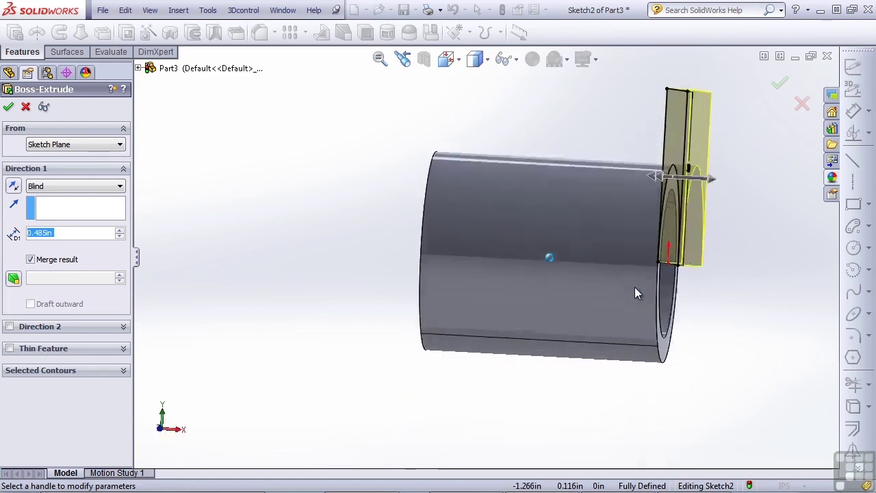
middle_drag(661, 264, 650, 171)
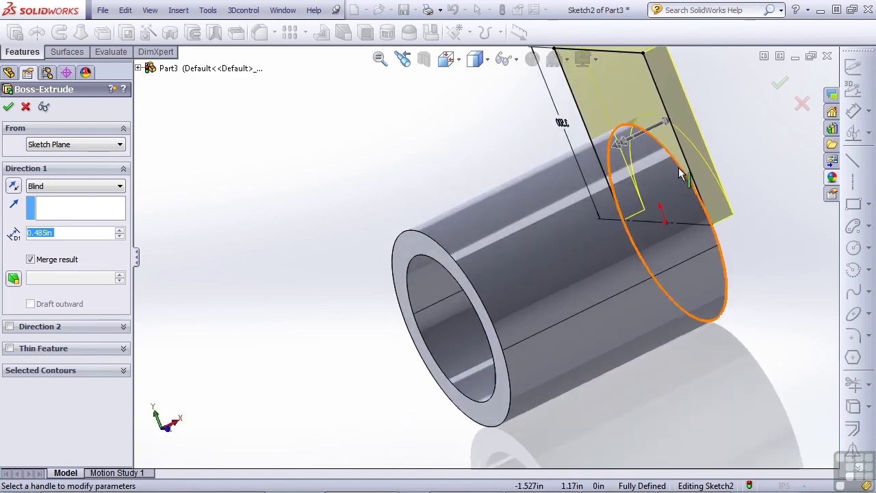
key(ctrl+1)
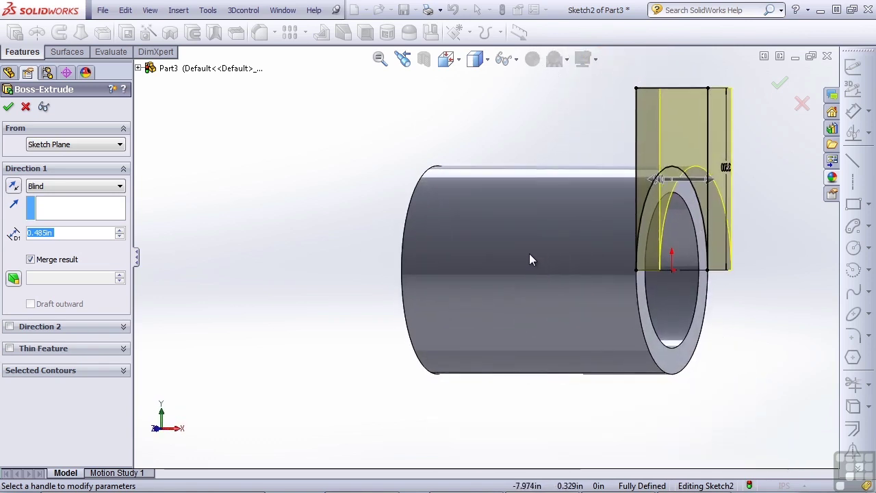
click(13, 189)
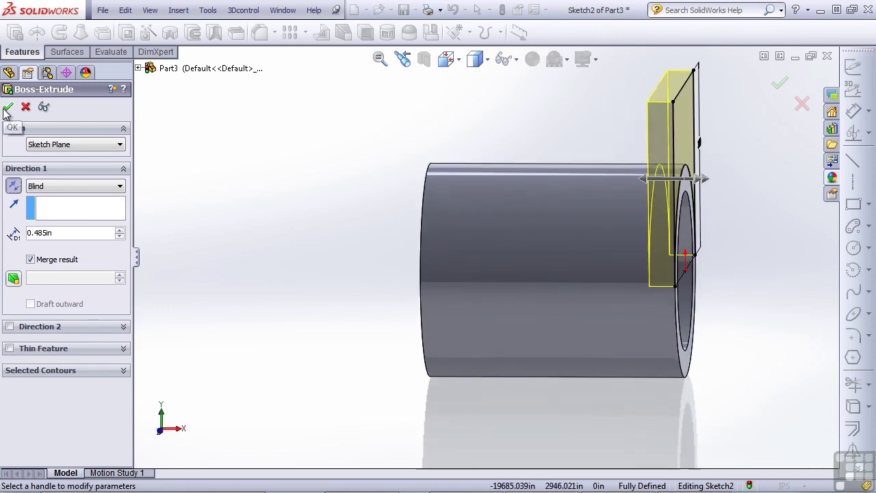
click(5, 110)
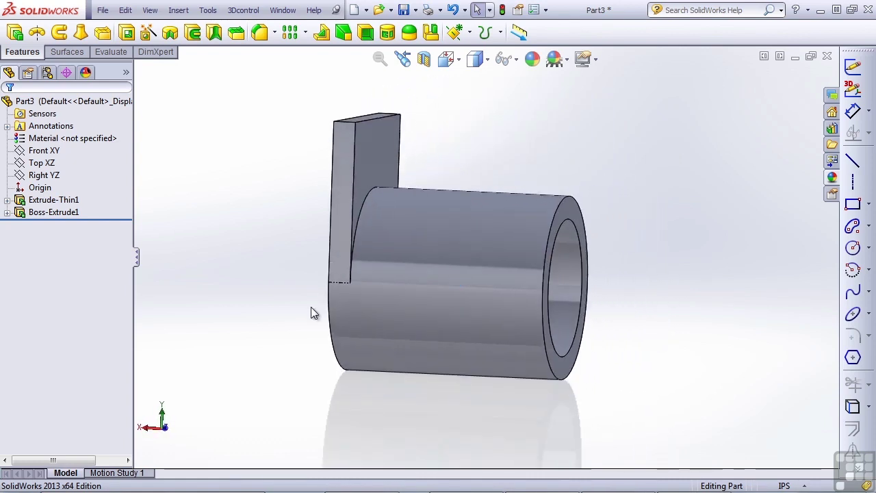
Mirror Boss-Extrude1 about the Right YZ plane.
click(432, 33)
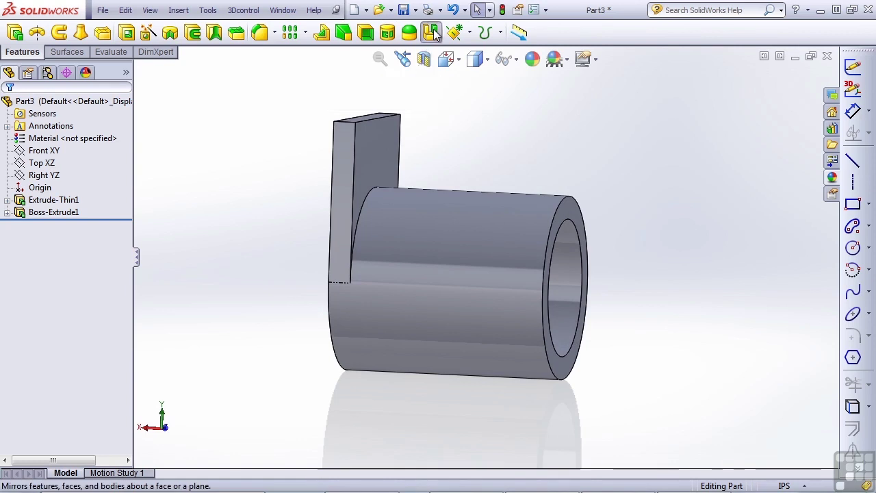
click(138, 68)
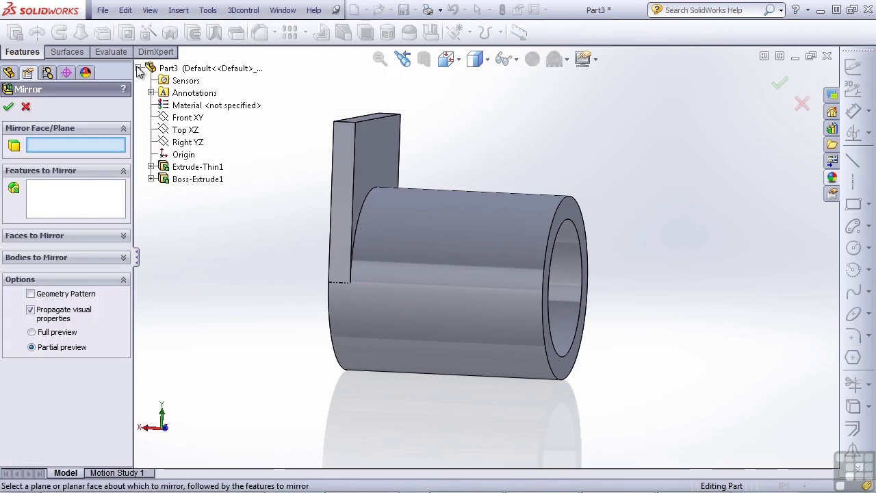
click(191, 143)
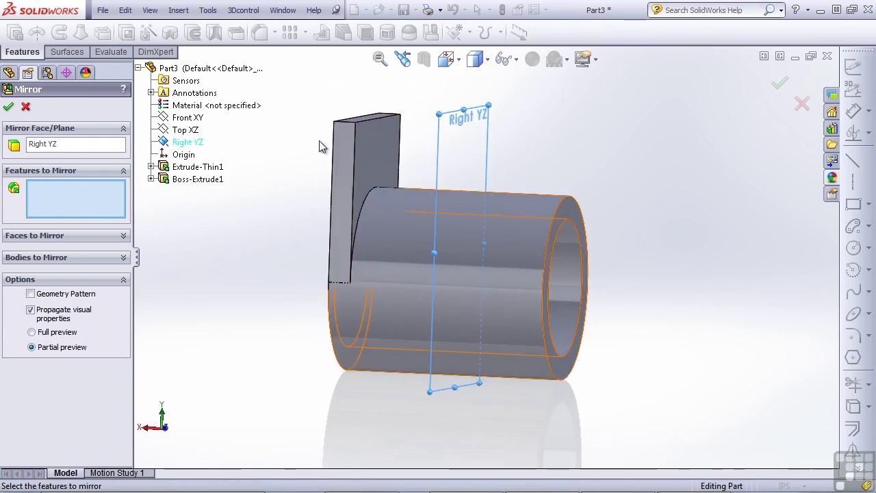
click(196, 179)
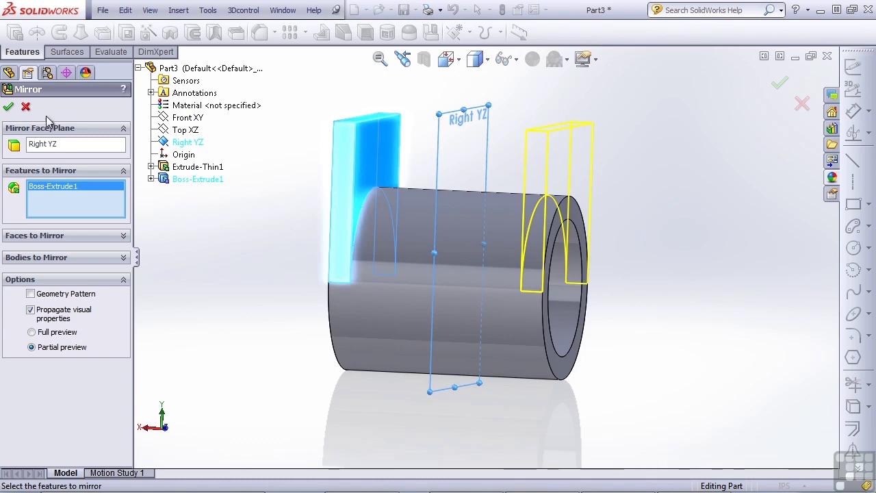
click(9, 108)
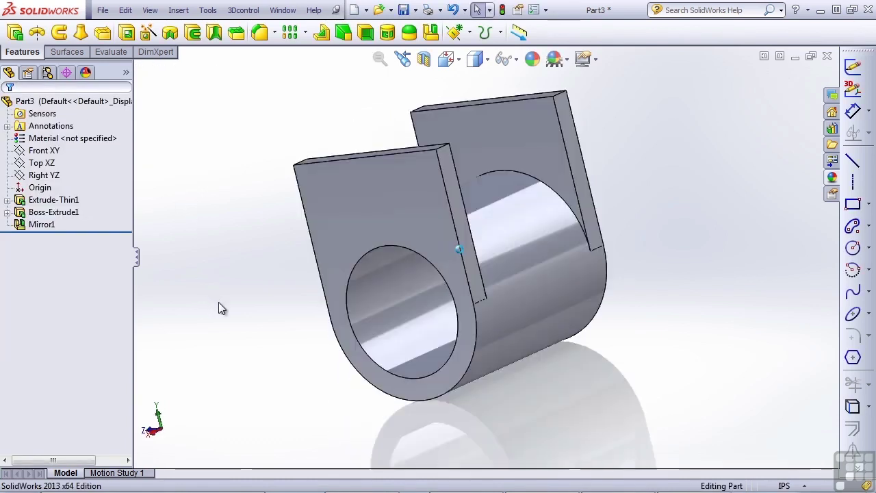
Select the tab's two top corner edges for a constant-radius fillet.
middle_drag(218, 302, 269, 43)
click(263, 34)
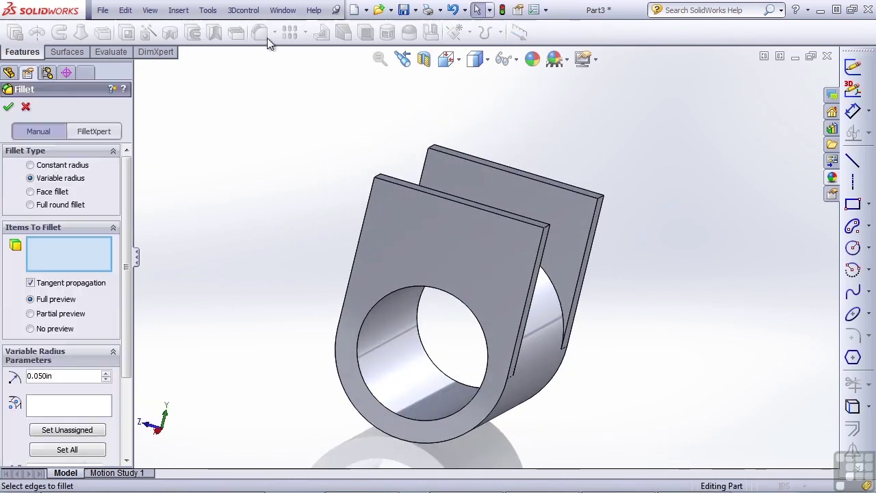
middle_drag(368, 186, 386, 252)
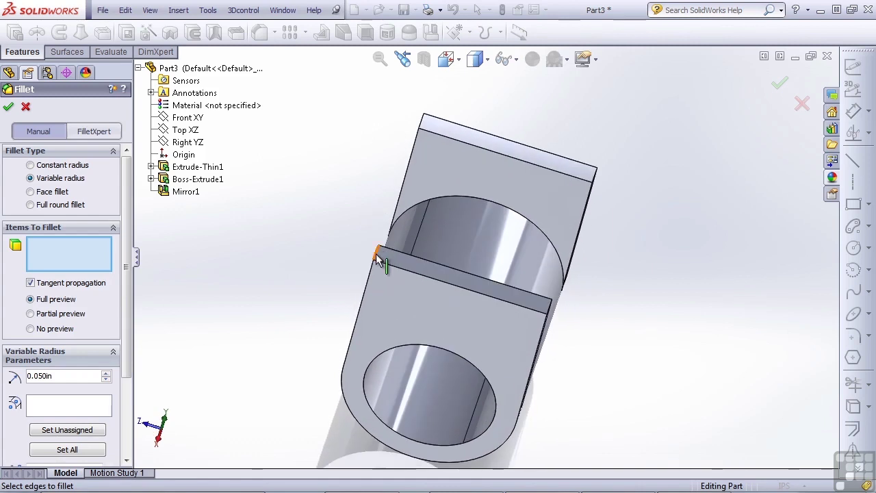
click(376, 256)
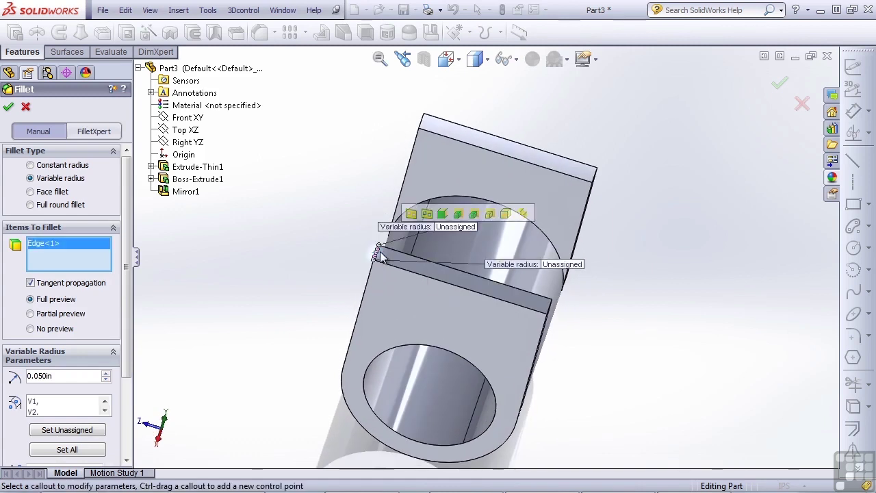
click(63, 164)
middle_drag(384, 287, 462, 293)
click(489, 312)
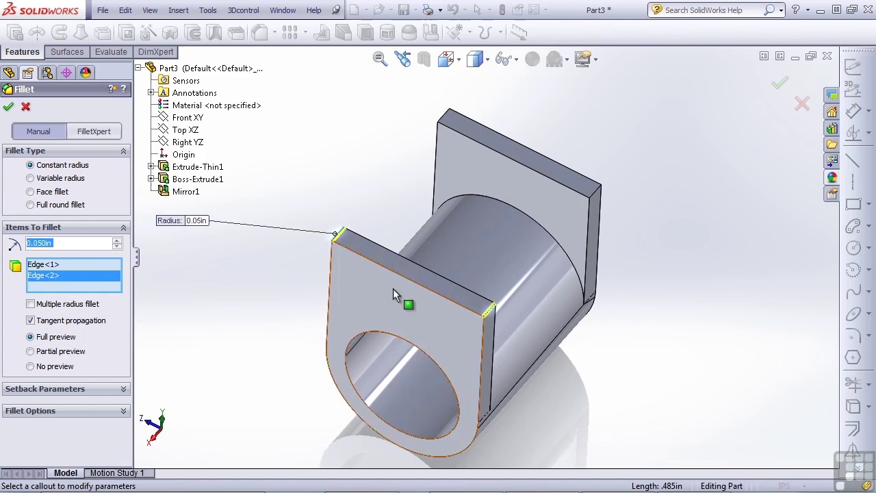
Set the fillet radius to 0.500 in and apply Fillet1.
click(117, 244)
click(117, 243)
click(118, 244)
click(117, 244)
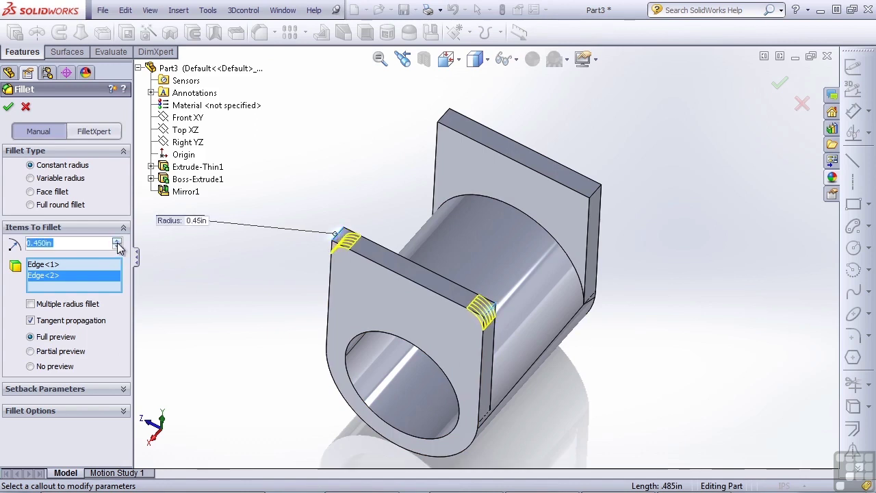
click(117, 244)
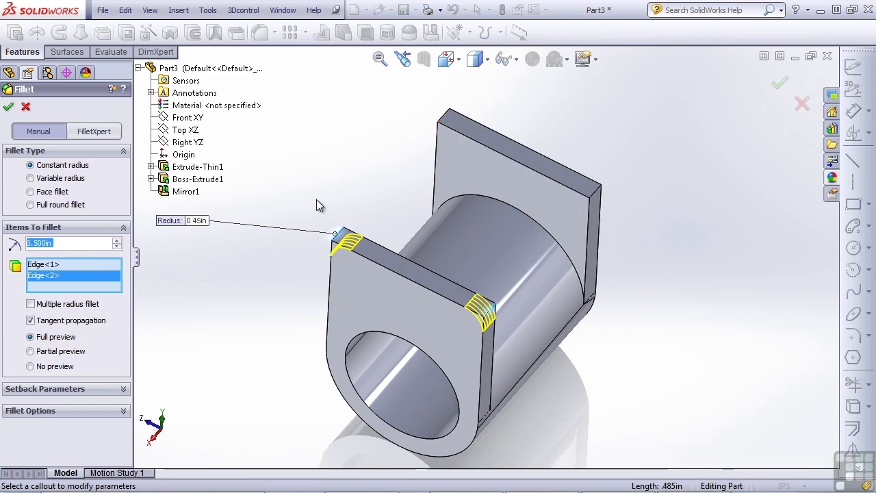
click(10, 109)
click(39, 226)
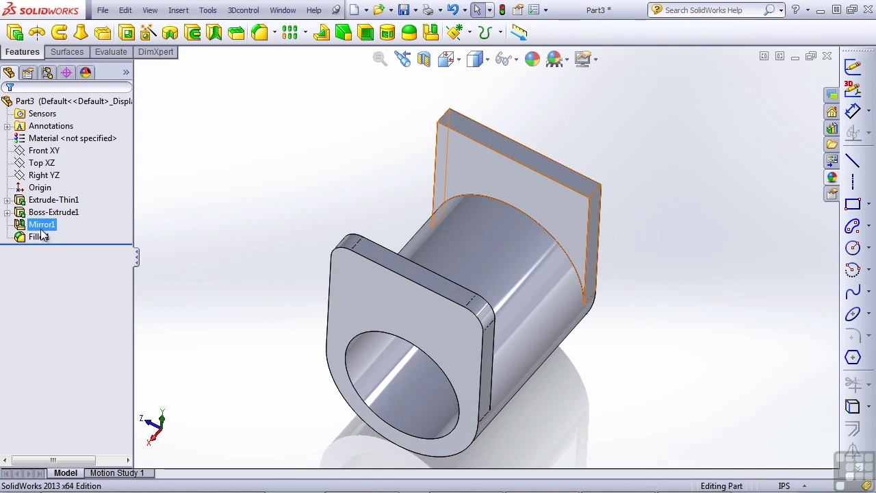
Move Mirror1 after Fillet1 and add Fillet1 to its features to mirror.
drag(43, 235, 39, 245)
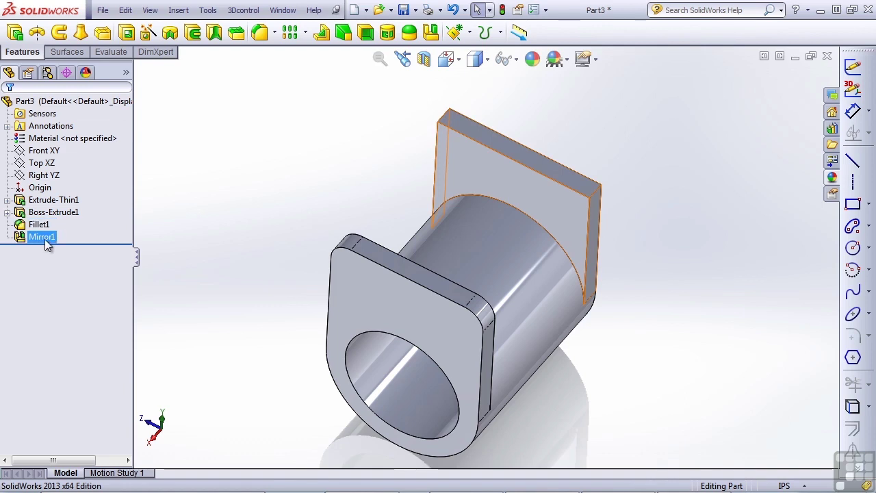
click(45, 241)
click(59, 204)
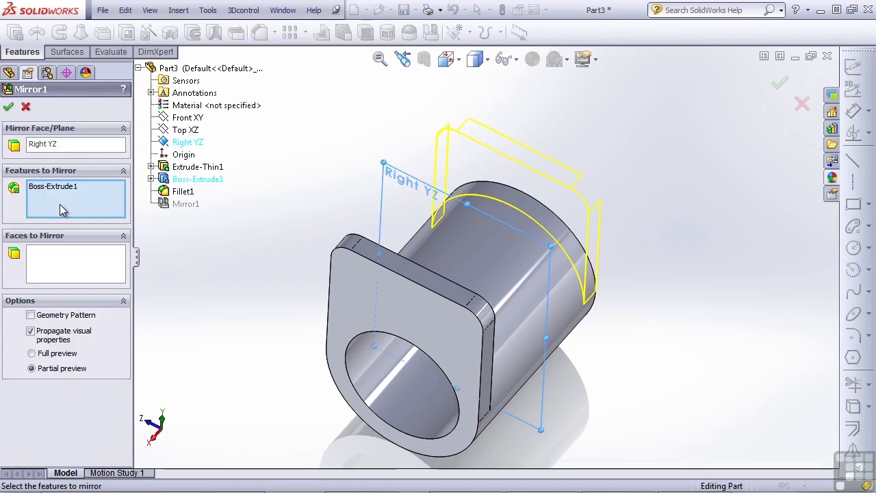
click(180, 192)
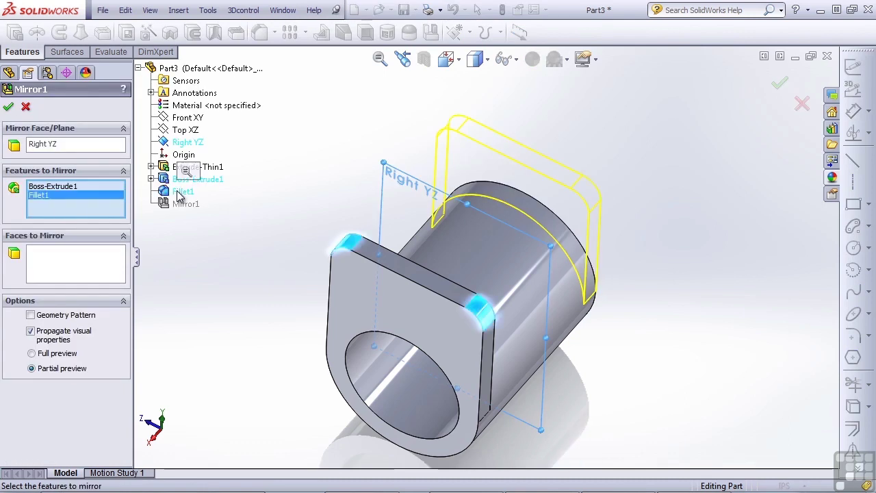
click(9, 107)
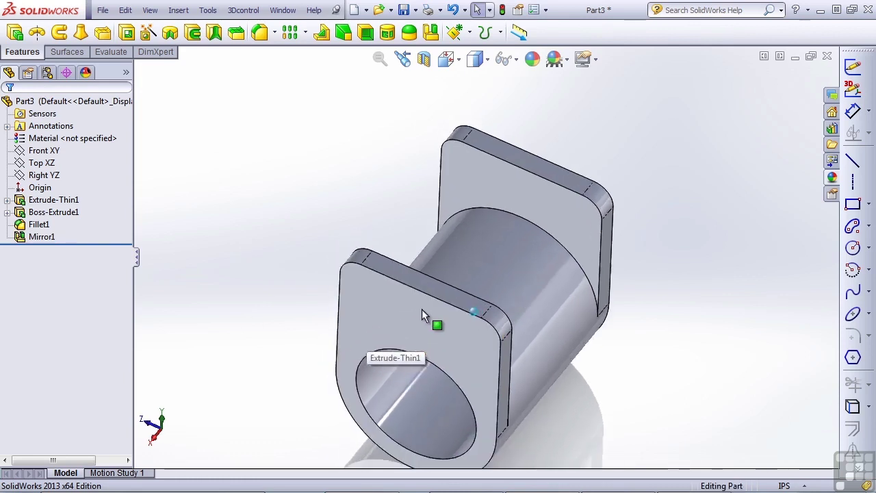
Sketch on the tab's front face, offsetting its outline 0.600 in inward.
click(492, 223)
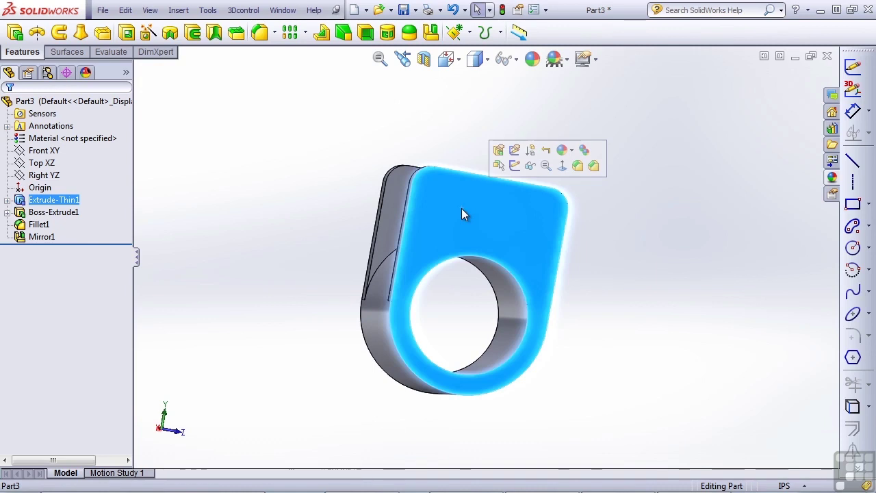
click(515, 166)
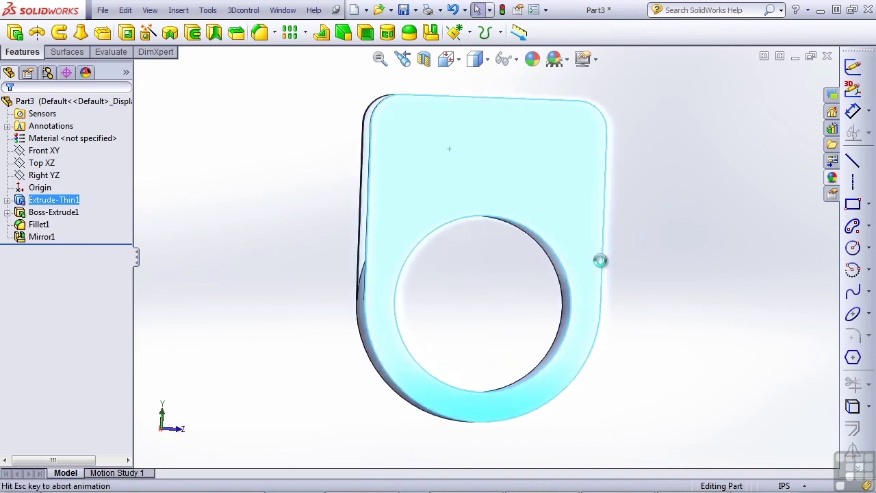
click(854, 430)
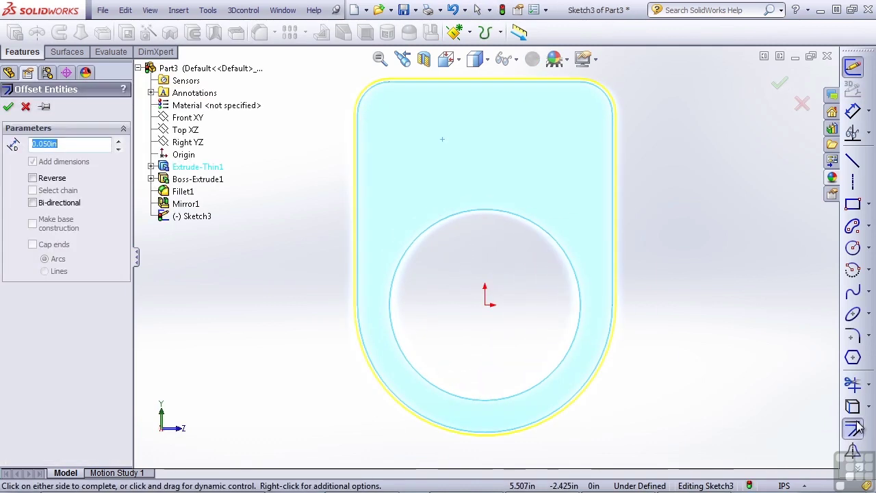
click(32, 178)
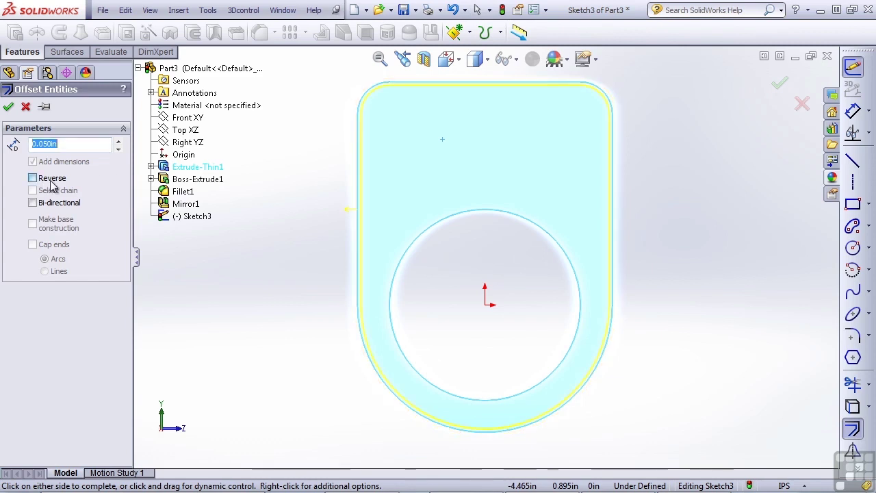
click(119, 141)
click(119, 141)
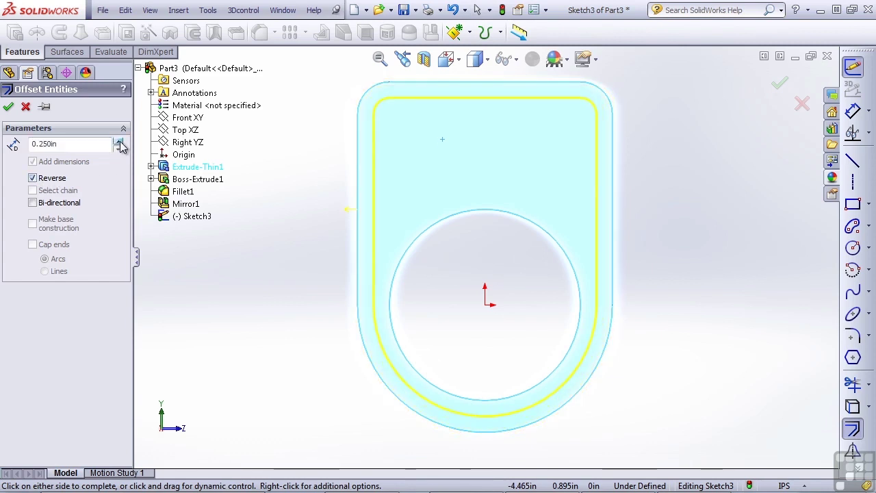
click(119, 141)
click(118, 141)
click(119, 141)
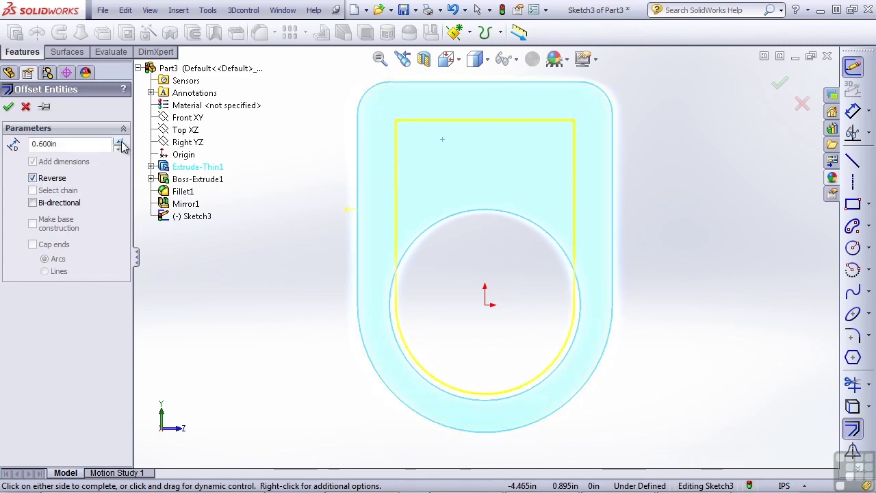
click(8, 106)
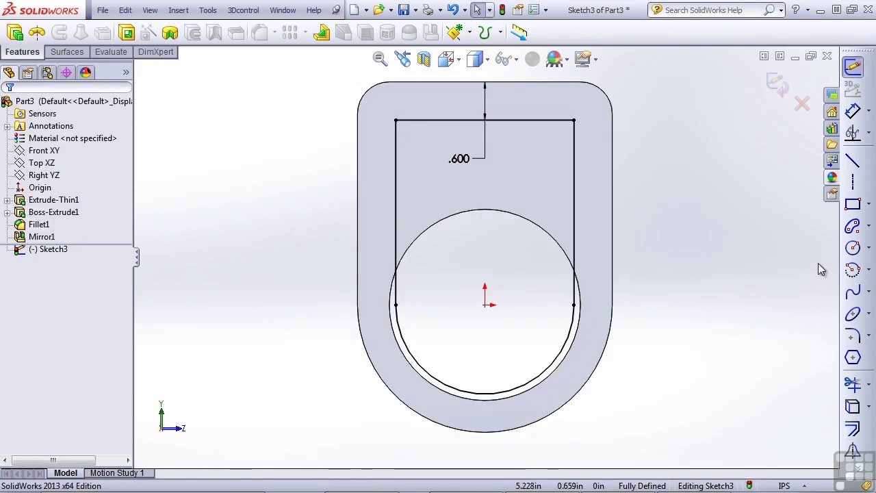
Draw a circle centred on the origin and dimension it Ø3.543.
click(853, 248)
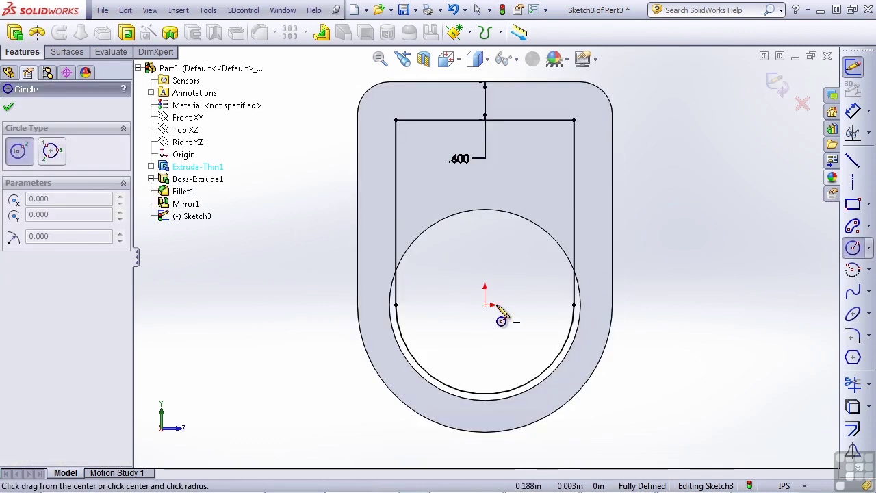
click(485, 304)
click(520, 197)
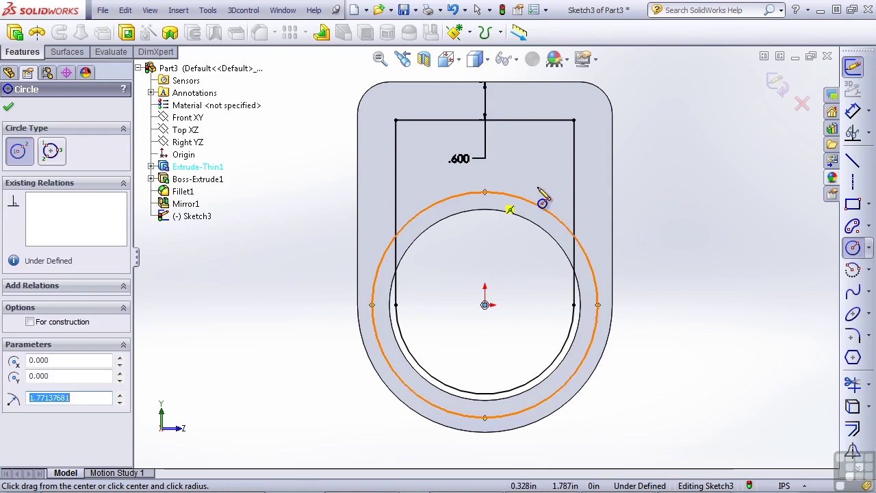
click(853, 111)
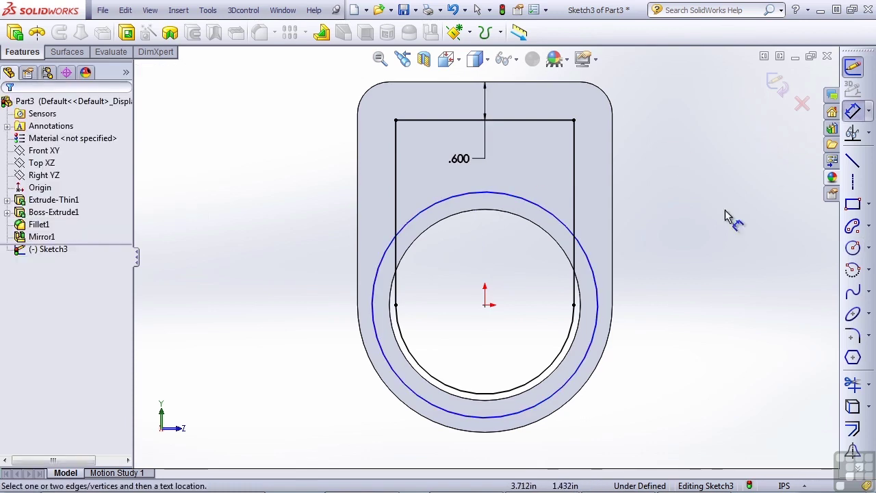
click(609, 294)
click(663, 180)
key(Return)
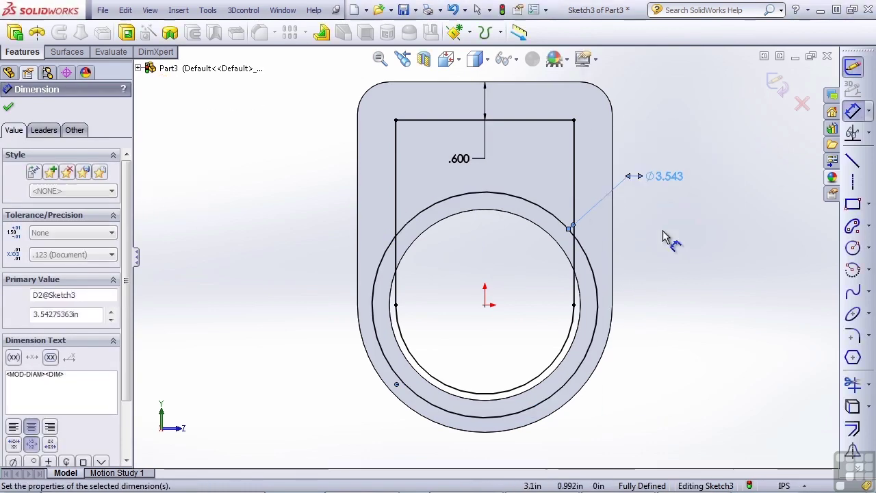
Trim the circle's lower arc and the side lines below it into a closed profile.
click(852, 387)
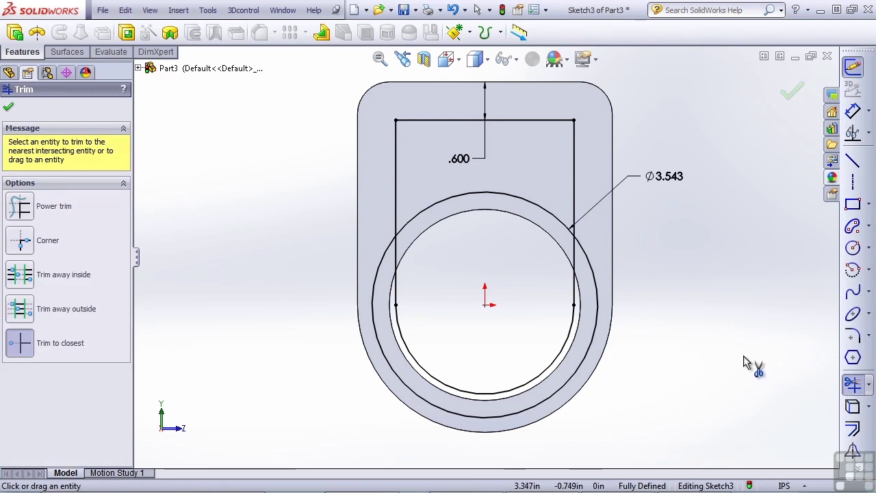
click(589, 348)
click(576, 291)
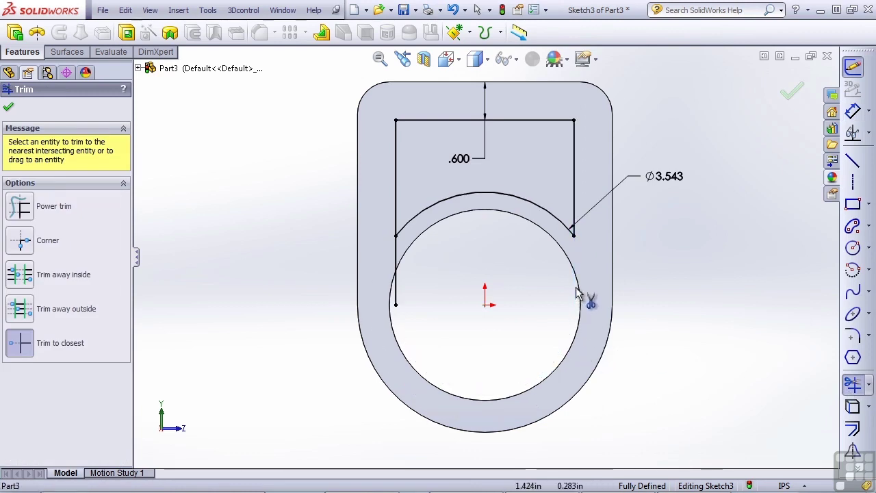
click(400, 272)
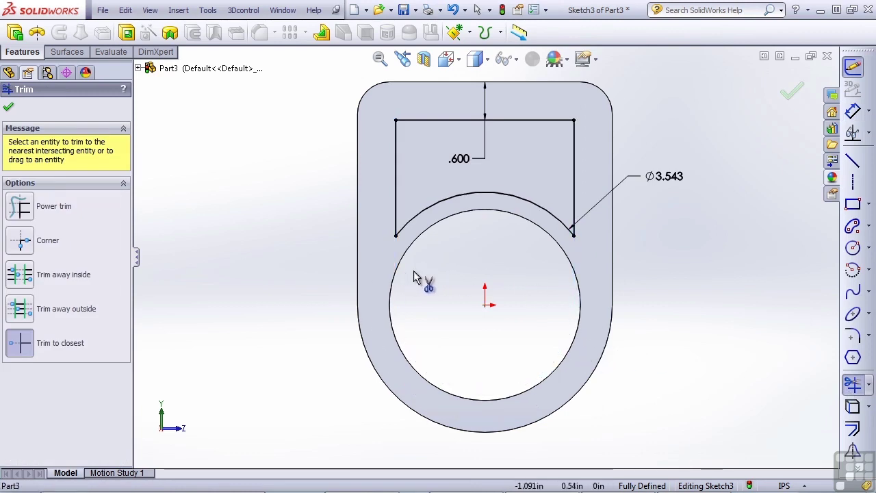
Cut the pocket sketch Blind 0.2 in deep into the front tab.
click(127, 33)
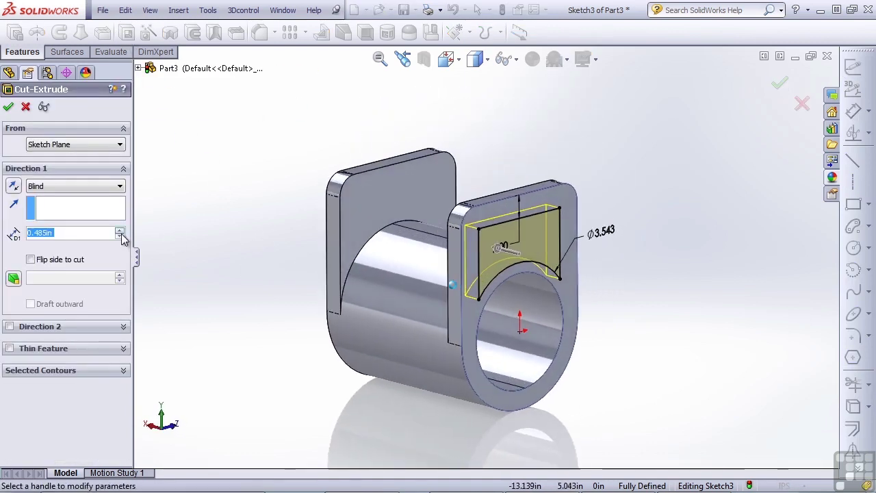
text(.2)
key(Return)
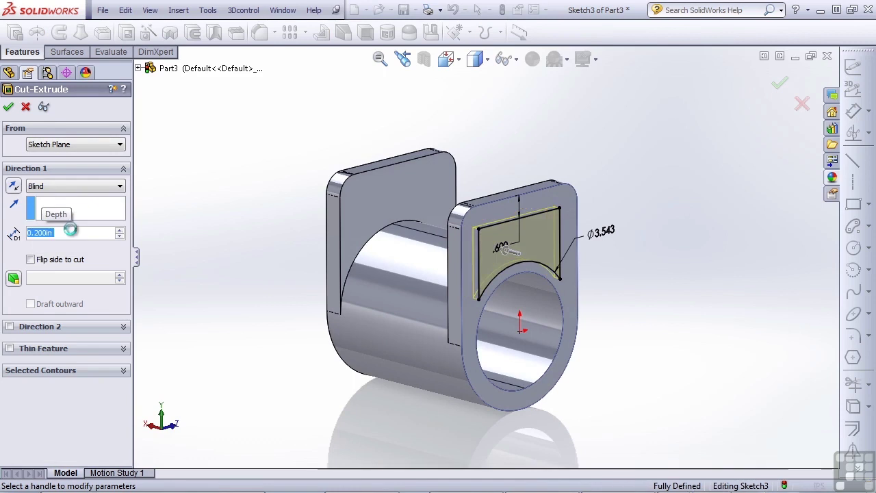
click(661, 233)
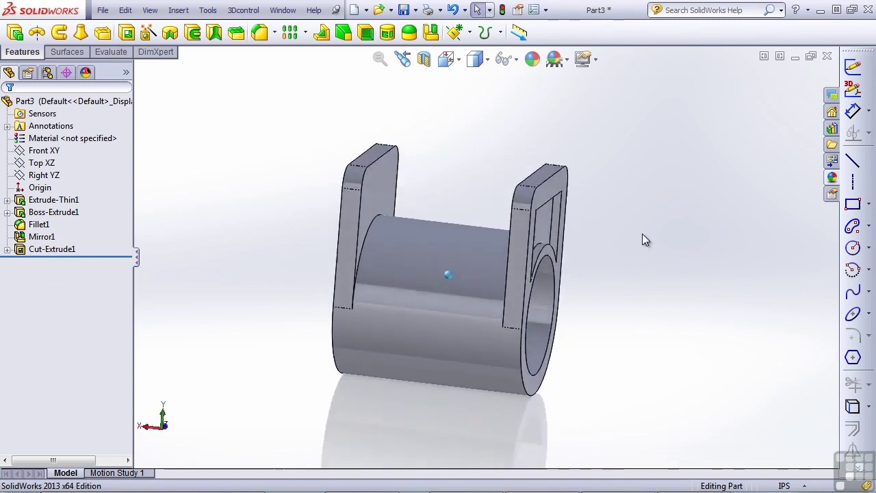
click(41, 239)
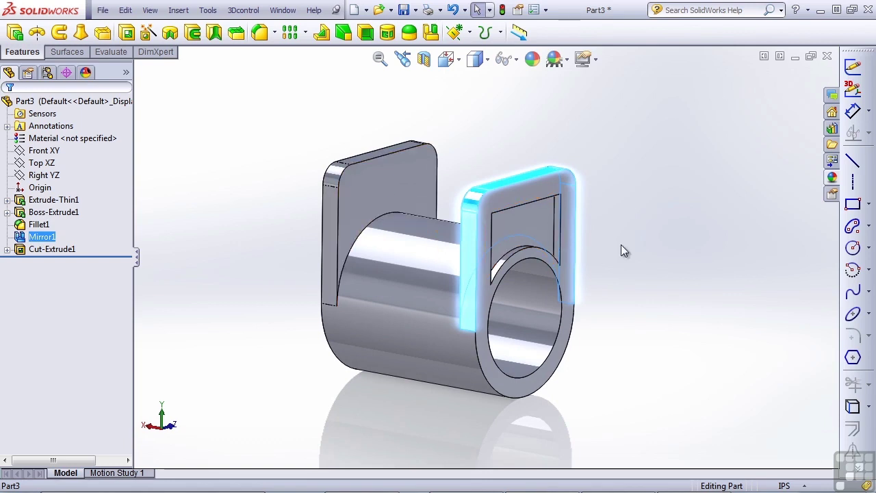
click(658, 239)
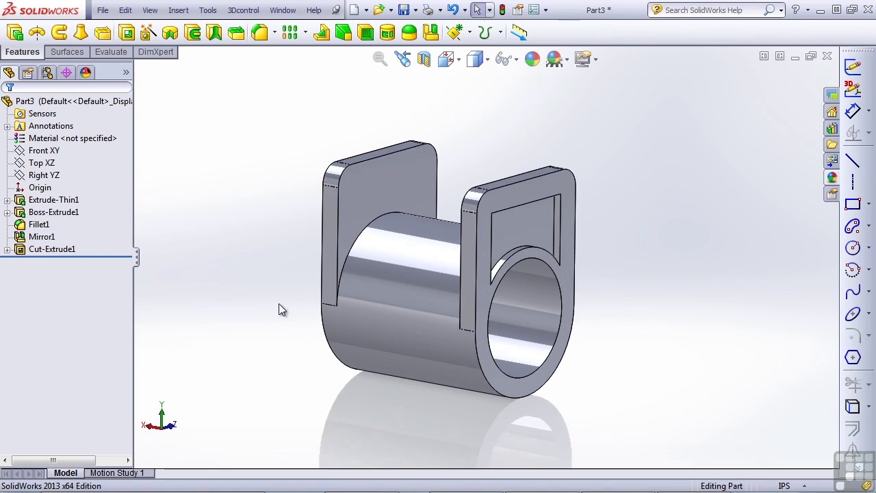
click(38, 238)
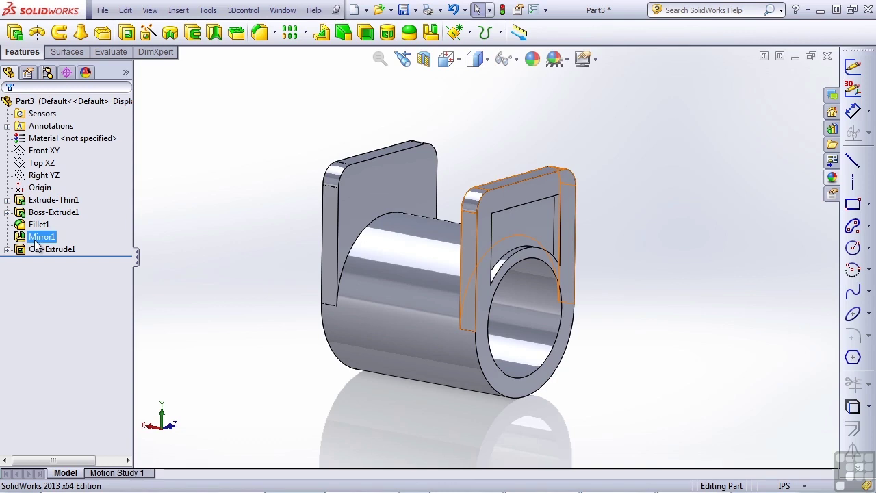
click(217, 209)
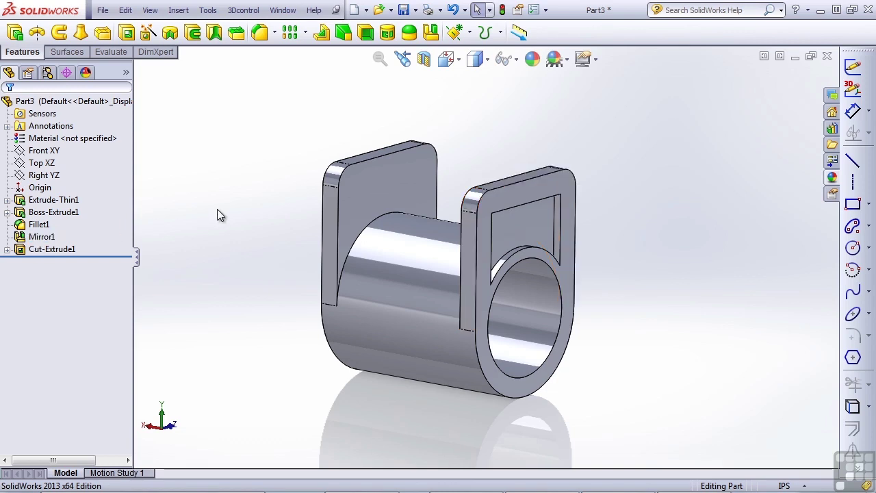
click(48, 251)
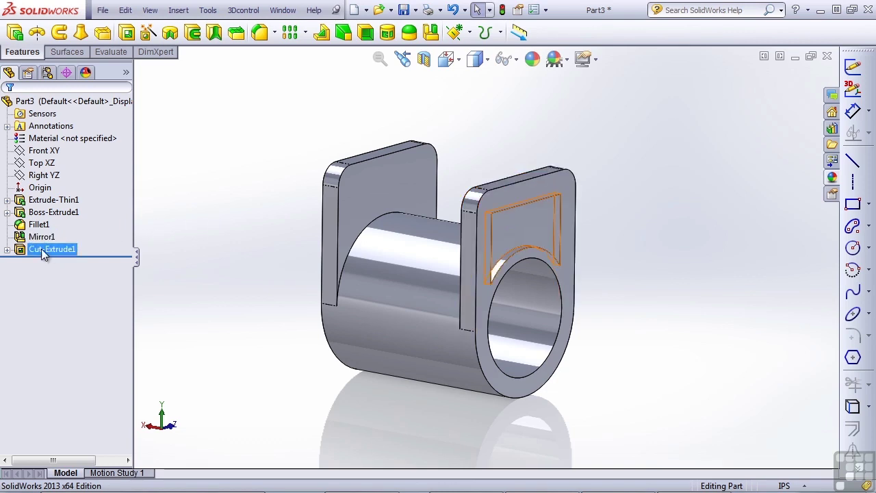
click(113, 252)
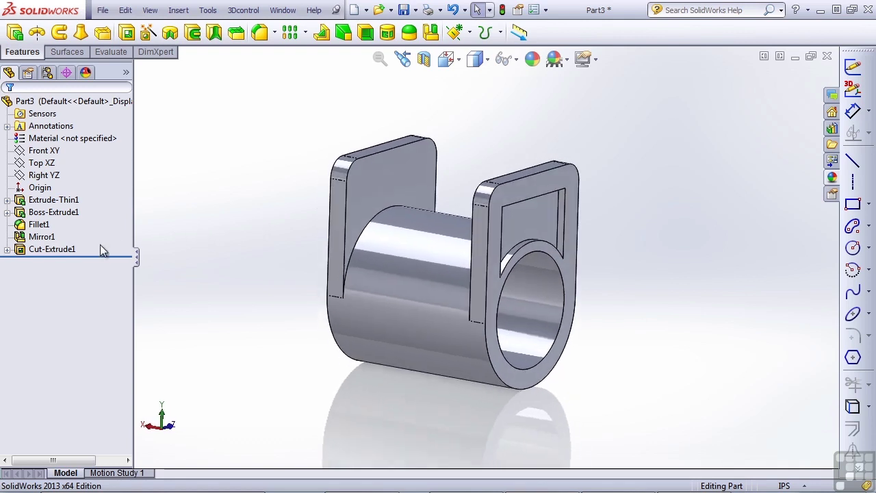
click(52, 239)
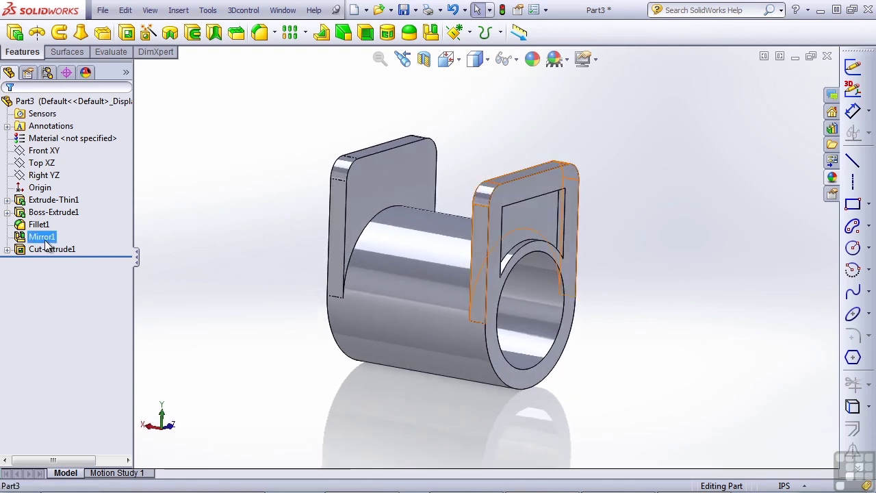
Move Cut-Extrude1 above Mirror1 in the tree and dismiss the rebuild error.
ctrl+click(43, 250)
drag(43, 253, 43, 250)
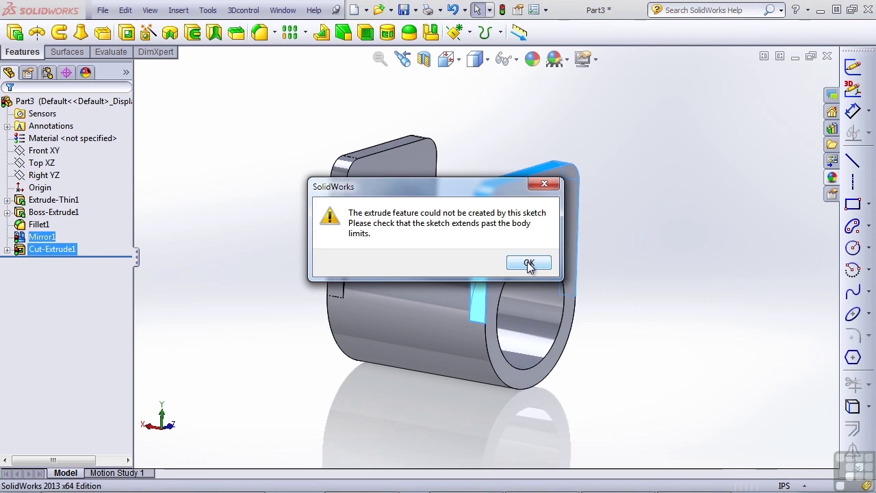
click(529, 264)
click(217, 391)
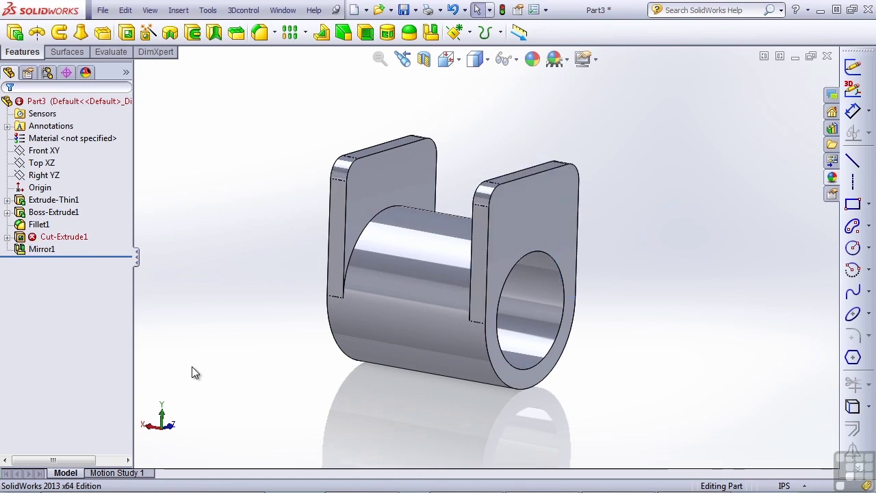
Expand the failed Cut-Extrude1 to reveal its Sketch3.
click(7, 237)
click(48, 249)
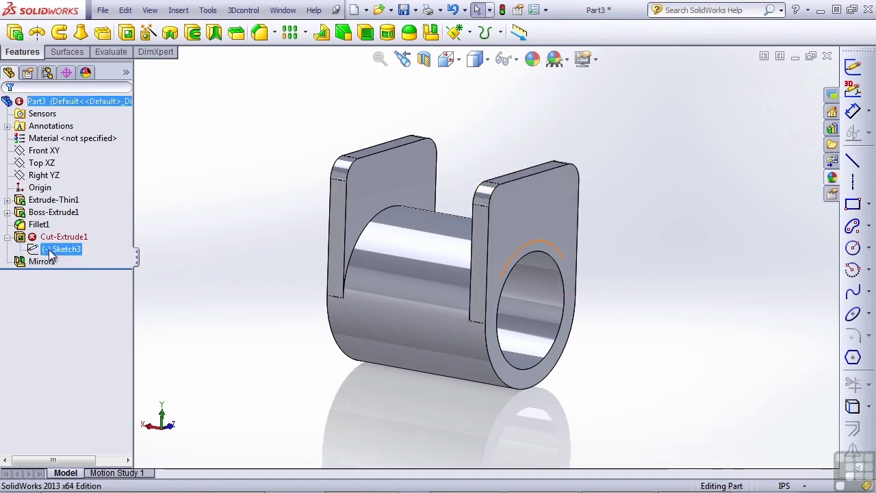
key(Escape)
Inspect Cut-Extrude1's settings without changes, then select its Sketch3.
click(55, 238)
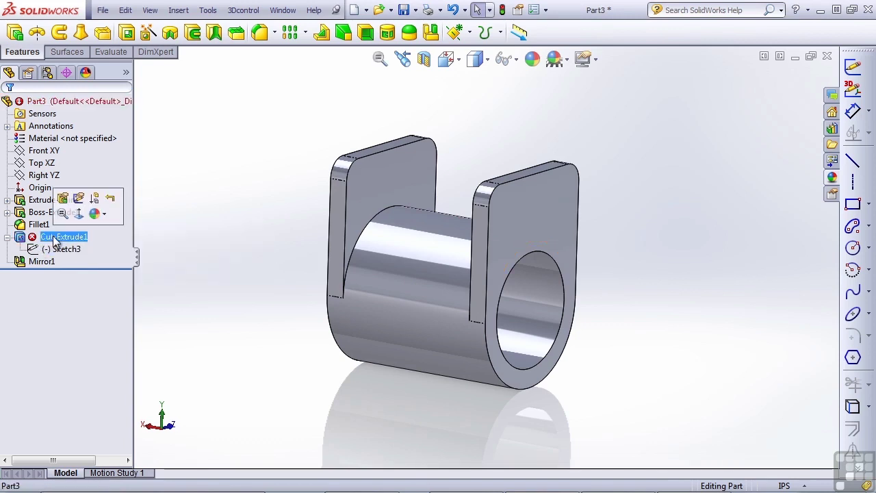
click(64, 199)
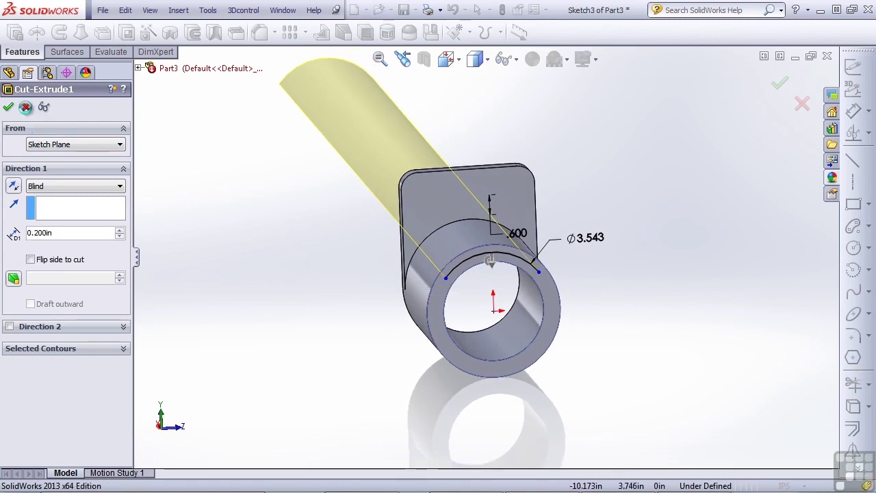
key(Return)
click(59, 249)
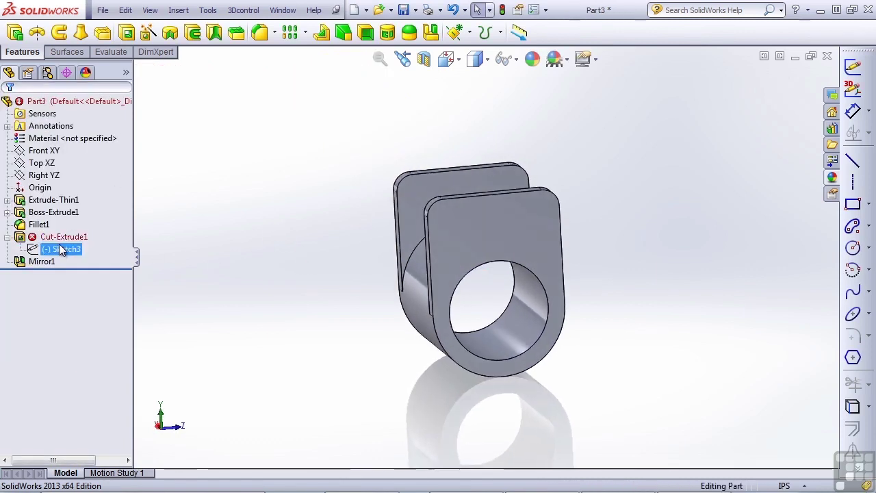
In Sketch3, offset the tab face's edges inward with Reverse enabled.
click(70, 209)
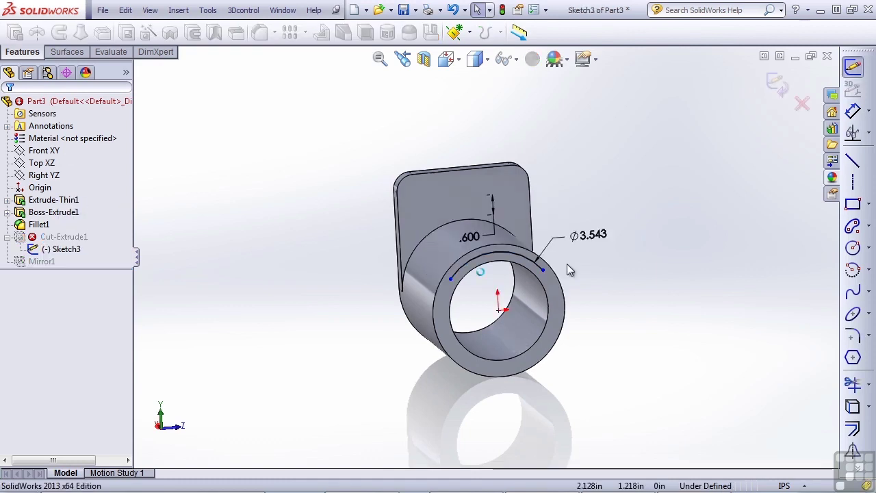
mouse_move(567, 263)
middle_down()
mouse_move(503, 257)
mouse_move(437, 278)
mouse_move(398, 212)
mouse_move(372, 231)
mouse_move(415, 248)
middle_up()
click(415, 248)
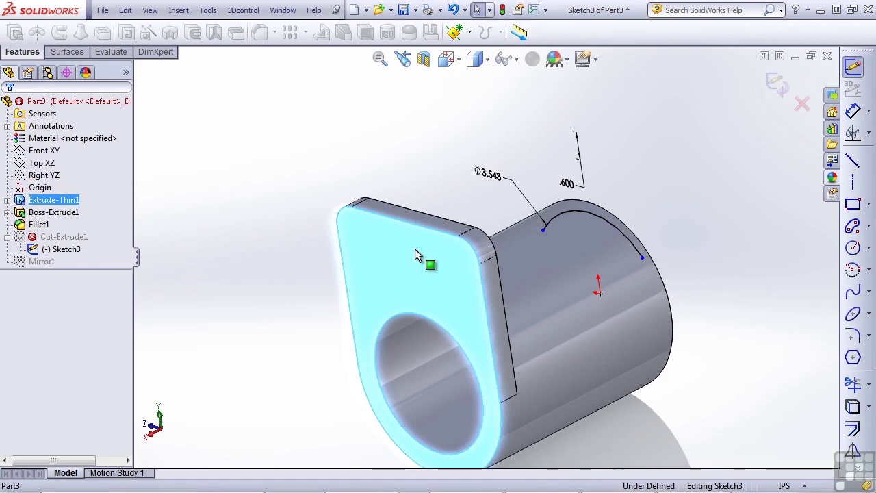
click(853, 428)
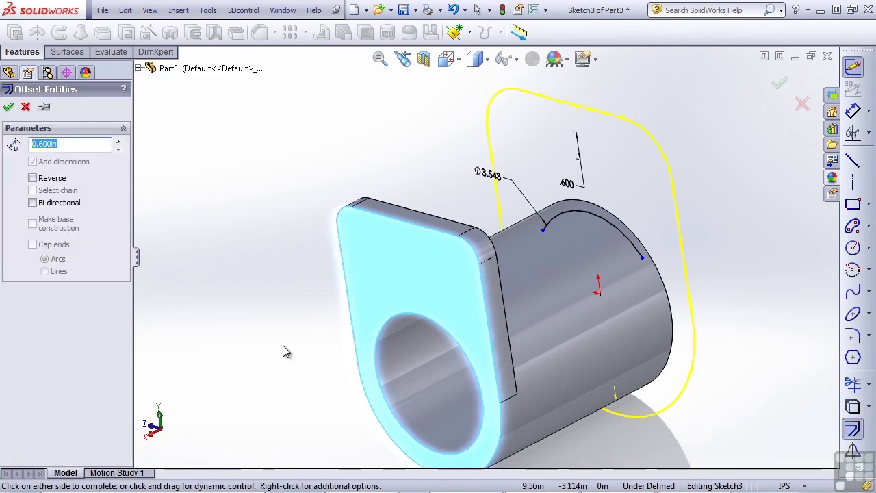
click(52, 180)
click(8, 106)
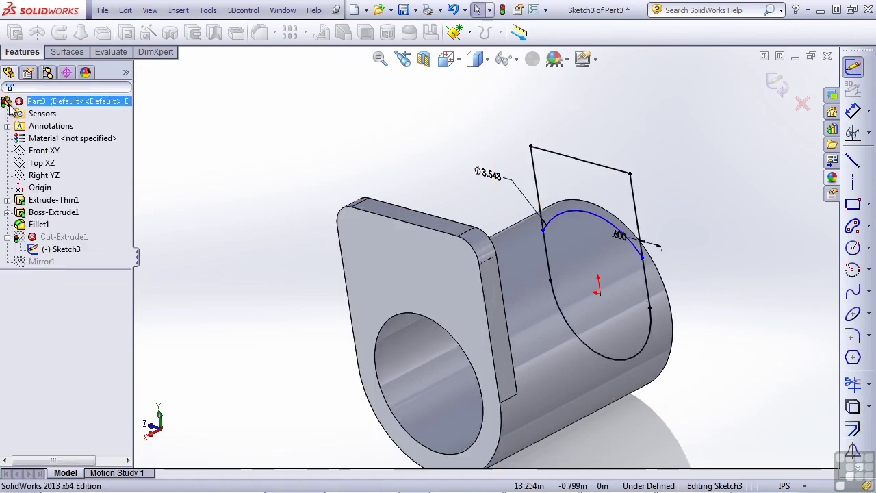
Power-trim away the lower inner arc of the offset outline.
middle_drag(210, 180, 684, 363)
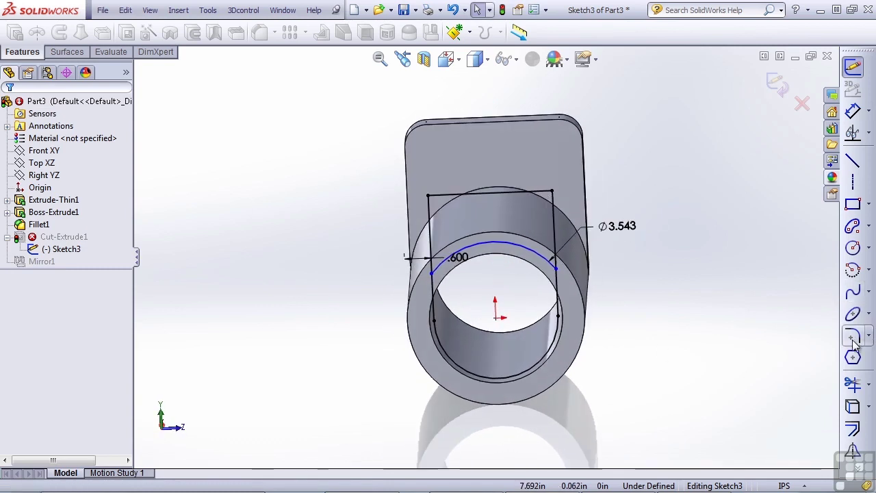
click(852, 384)
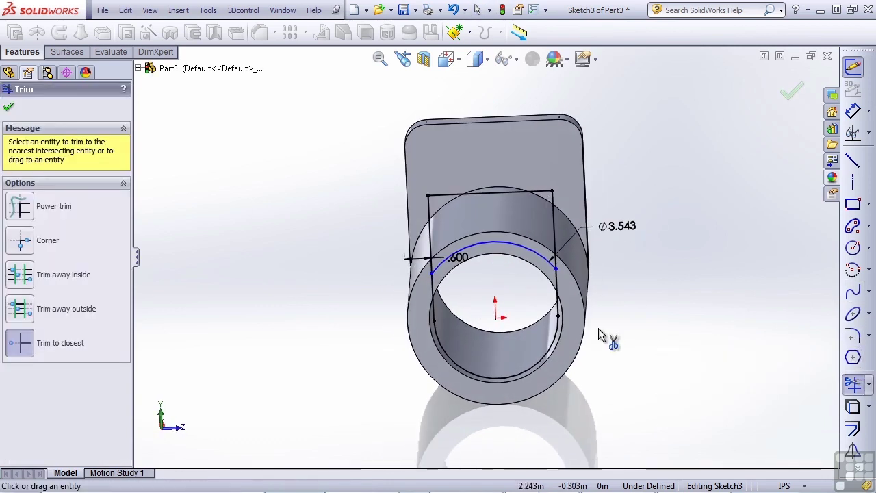
click(19, 207)
mouse_move(365, 322)
mouse_down()
mouse_move(595, 289)
mouse_move(602, 313)
mouse_move(554, 340)
mouse_move(402, 386)
mouse_up()
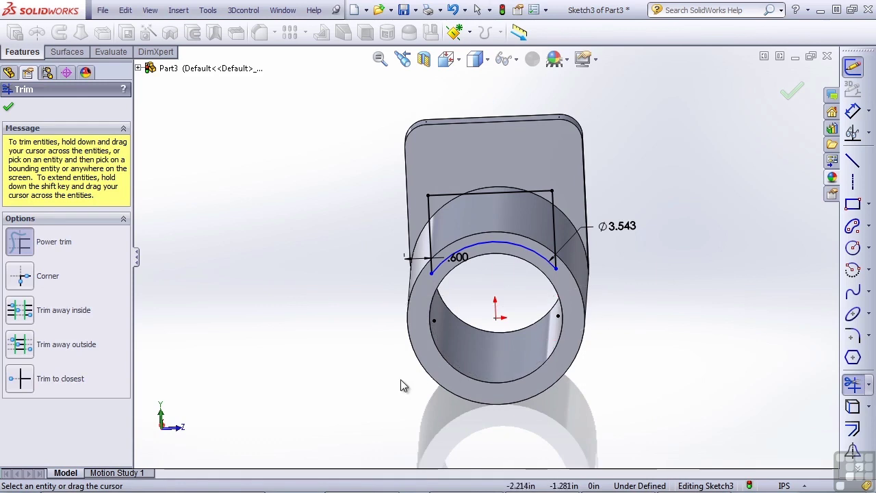
middle_drag(401, 379, 456, 355)
key(Escape)
Raise the arc and snap its centre onto the origin, then exit the sketch.
mouse_move(529, 249)
mouse_down()
mouse_move(524, 219)
mouse_move(519, 241)
mouse_move(515, 225)
mouse_up()
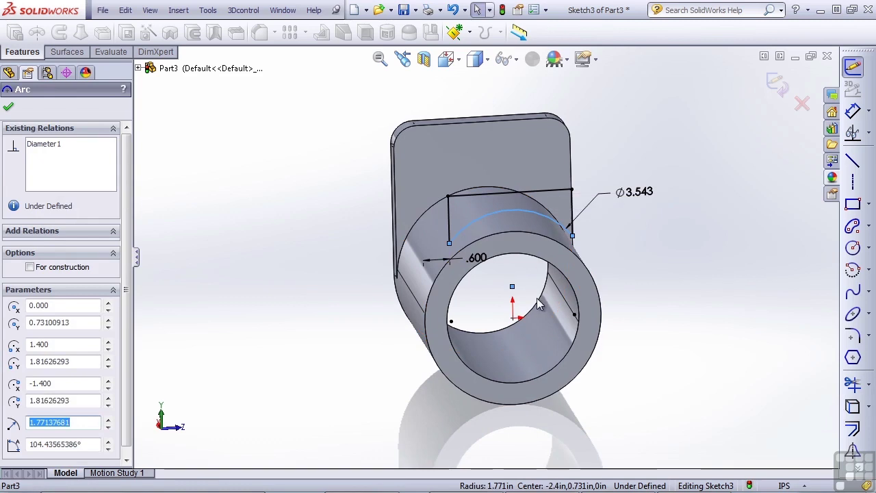
click(513, 288)
drag(513, 291, 519, 317)
click(654, 293)
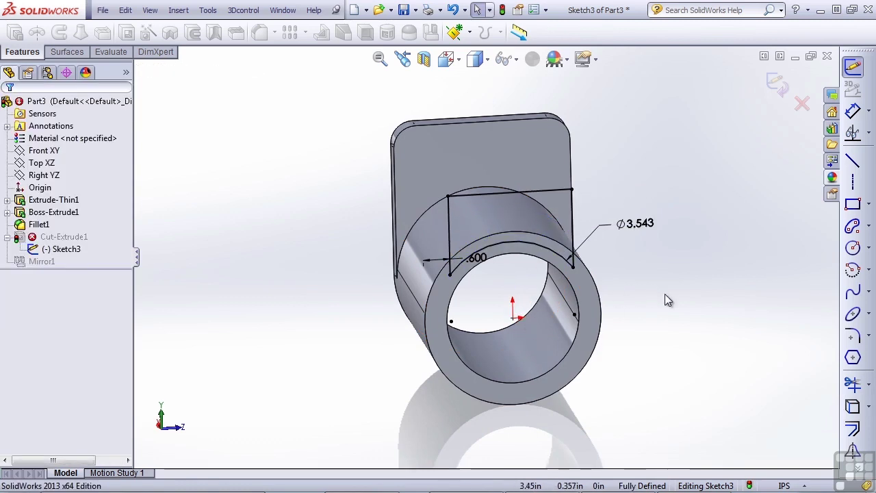
click(779, 89)
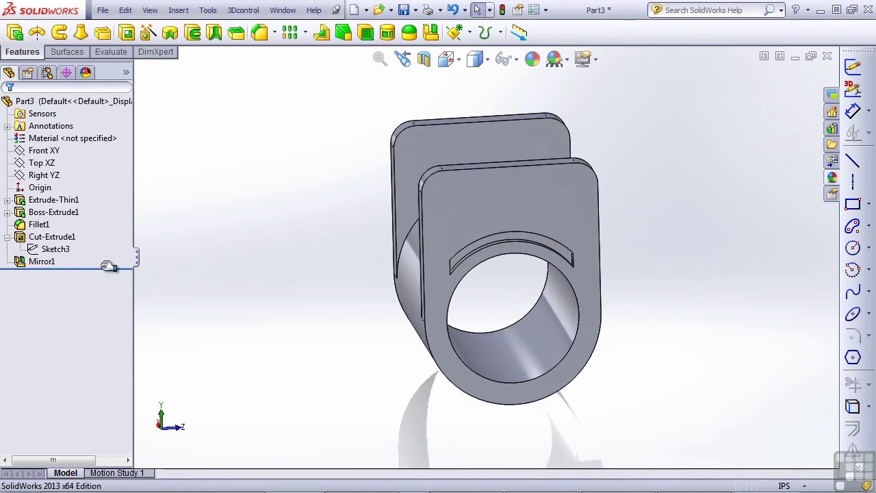
Roll back above Mirror1 and change Sketch3's plane to the tab's flat face.
drag(95, 270, 107, 257)
middle_drag(220, 247, 129, 245)
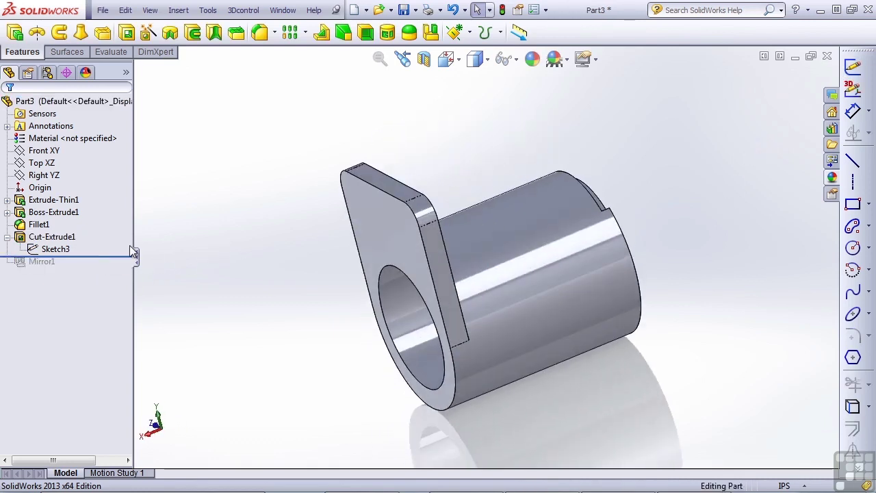
click(56, 250)
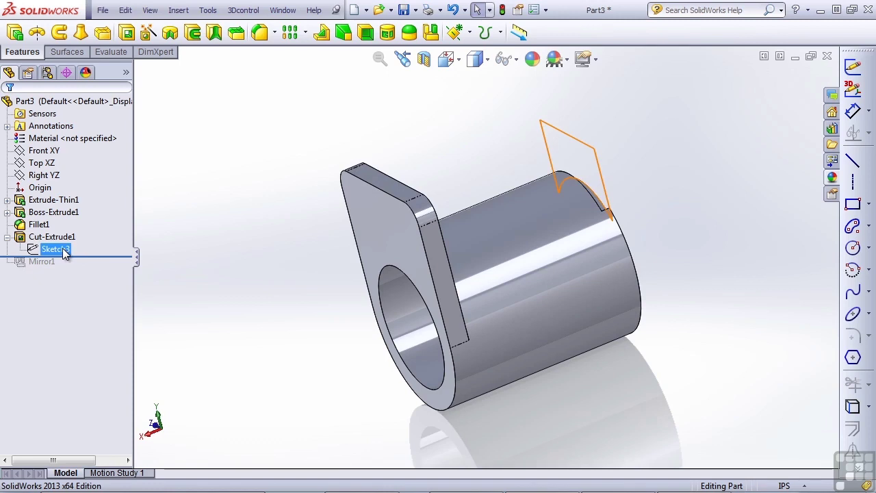
right_click(65, 252)
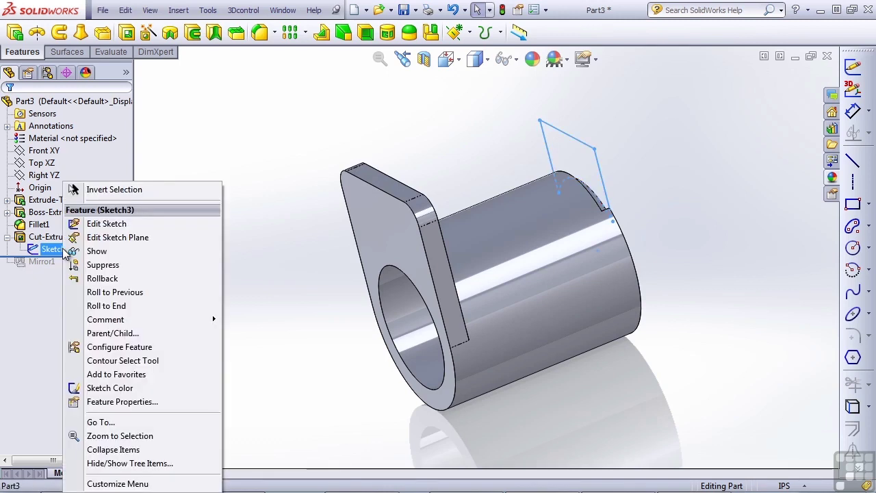
click(117, 237)
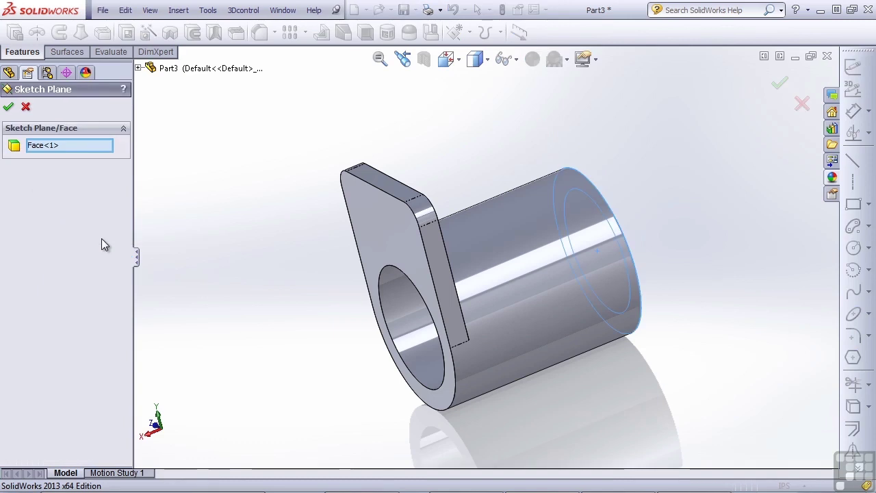
middle_drag(397, 235, 568, 287)
middle_drag(536, 317, 395, 252)
click(411, 219)
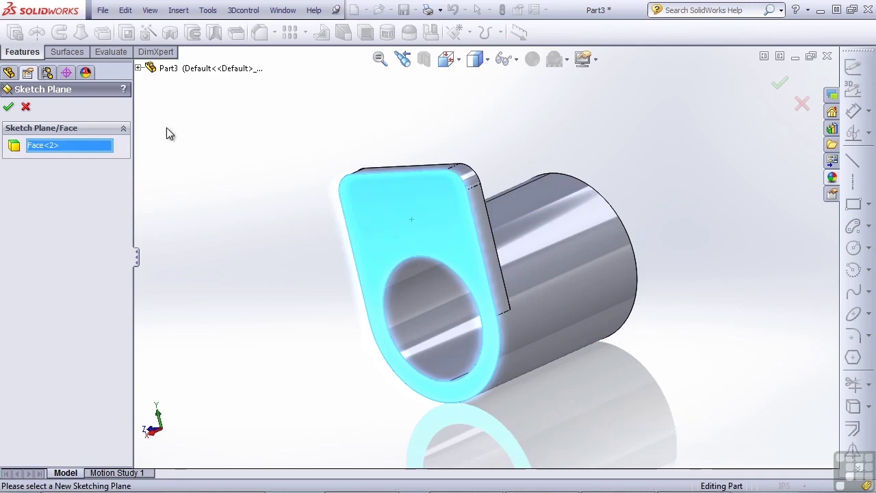
click(9, 108)
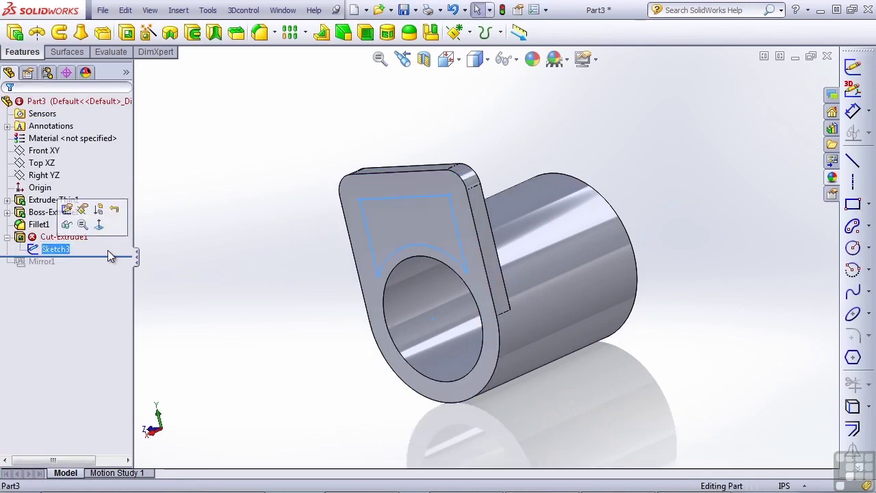
Reverse Cut-Extrude1's Direction 1 so the 0.200in pocket cuts into the tab.
click(168, 267)
click(64, 237)
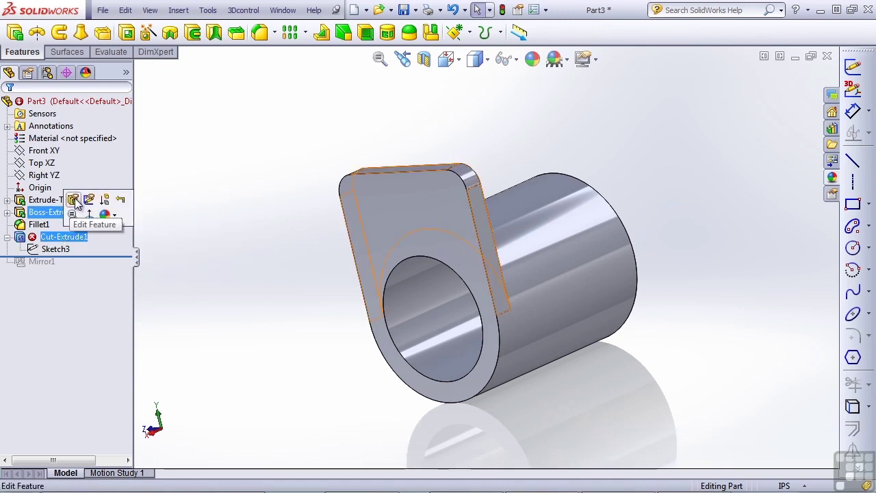
click(73, 199)
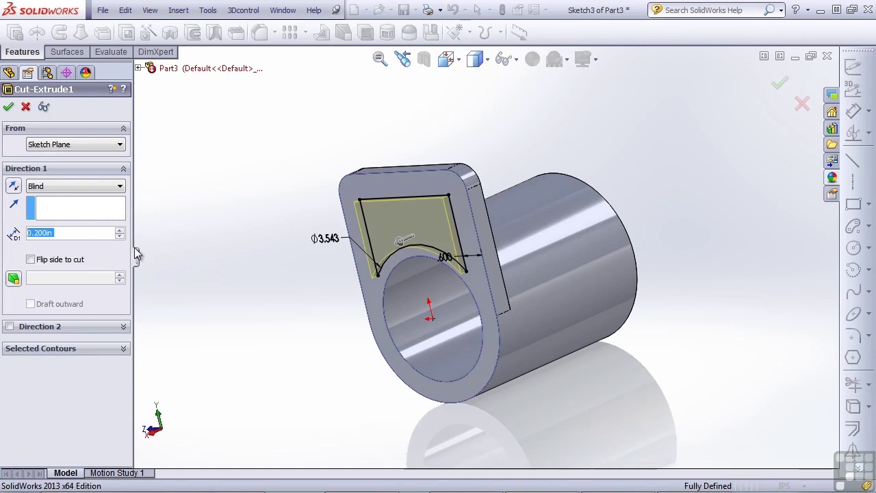
middle_drag(158, 240, 336, 240)
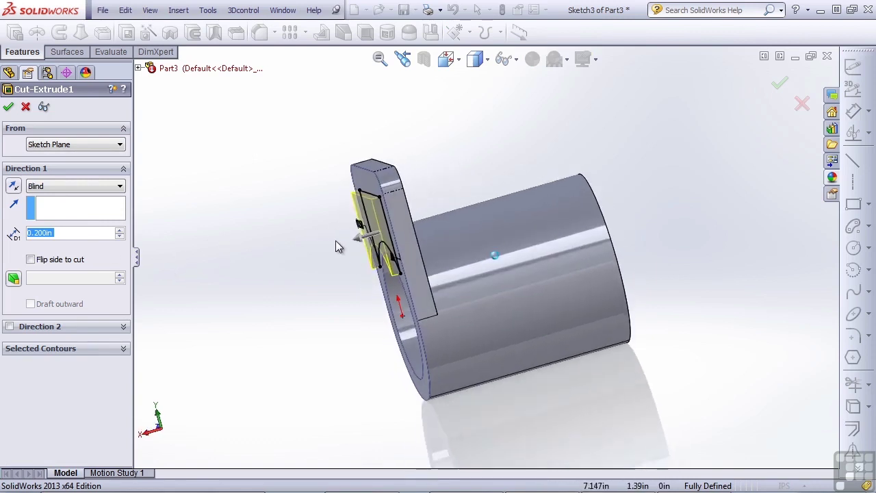
click(15, 187)
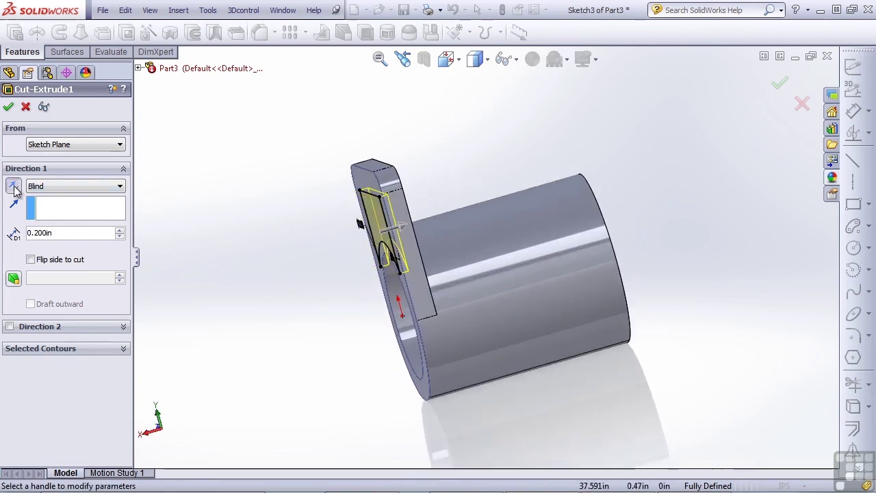
click(9, 109)
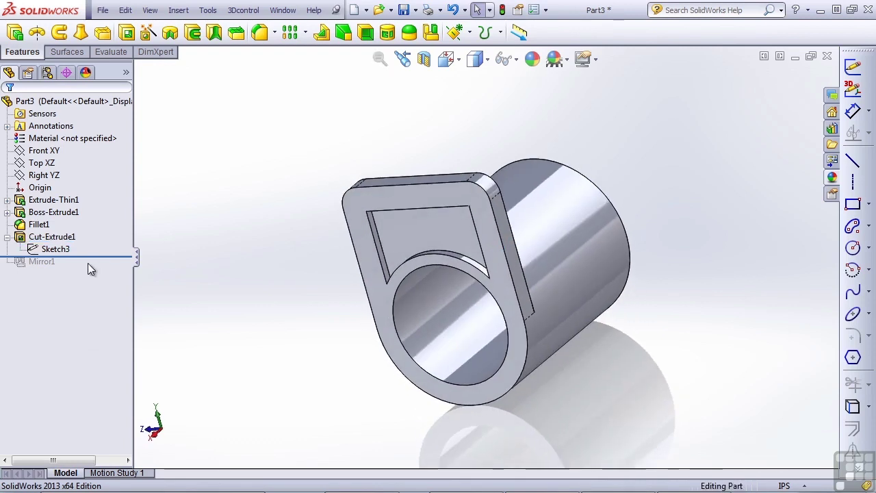
Roll forward past Mirror1 and add Cut-Extrude1 to its Features to Mirror list.
drag(94, 257, 85, 269)
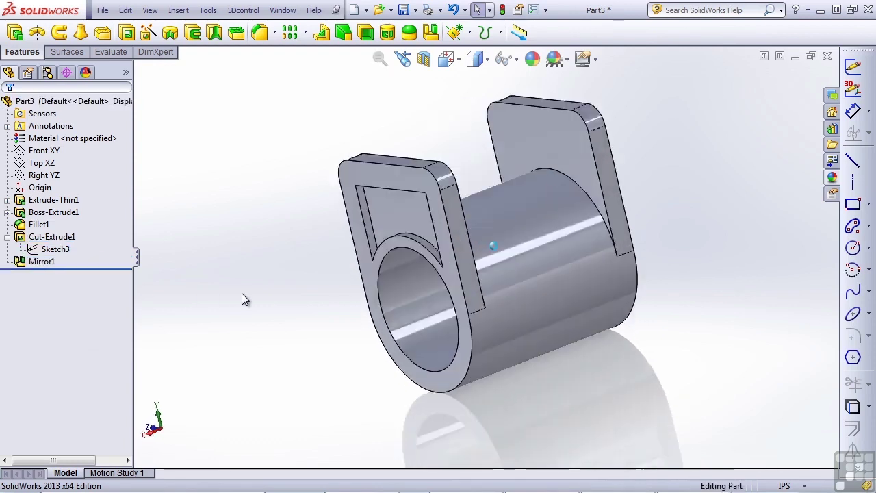
key(Left)
key(Left)
key(Left)
key(Left)
key(Left)
key(Left)
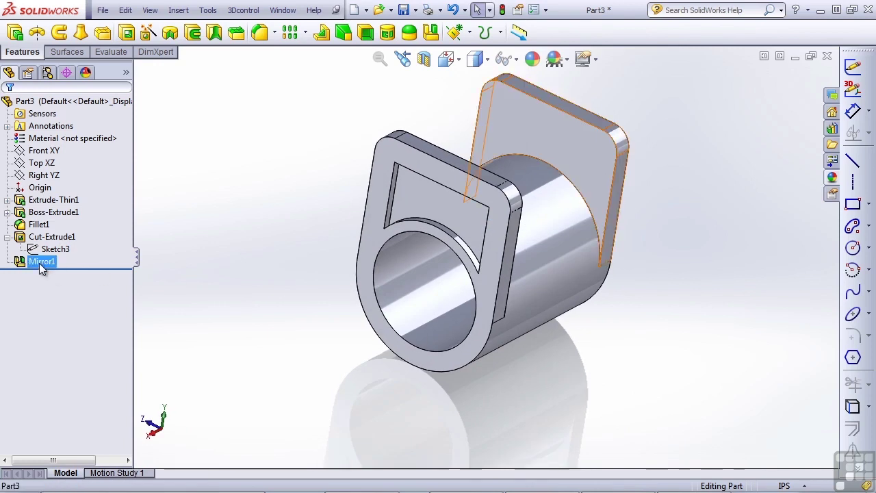
click(39, 261)
click(49, 227)
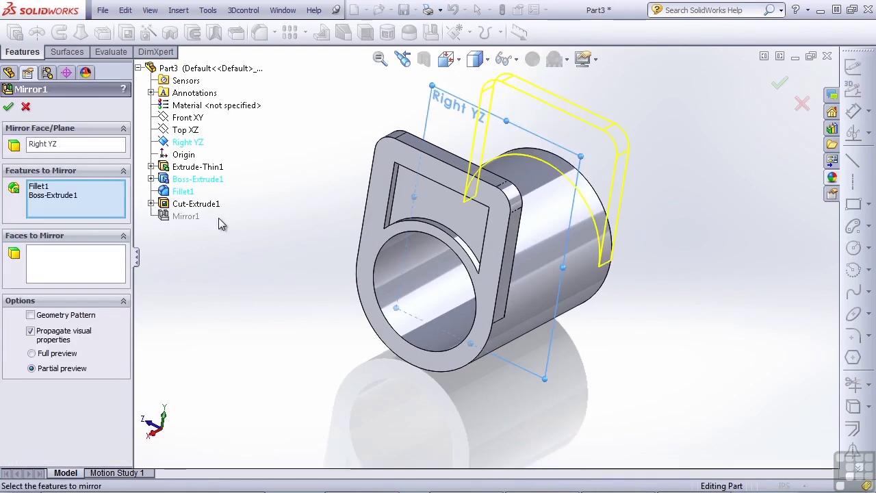
click(445, 205)
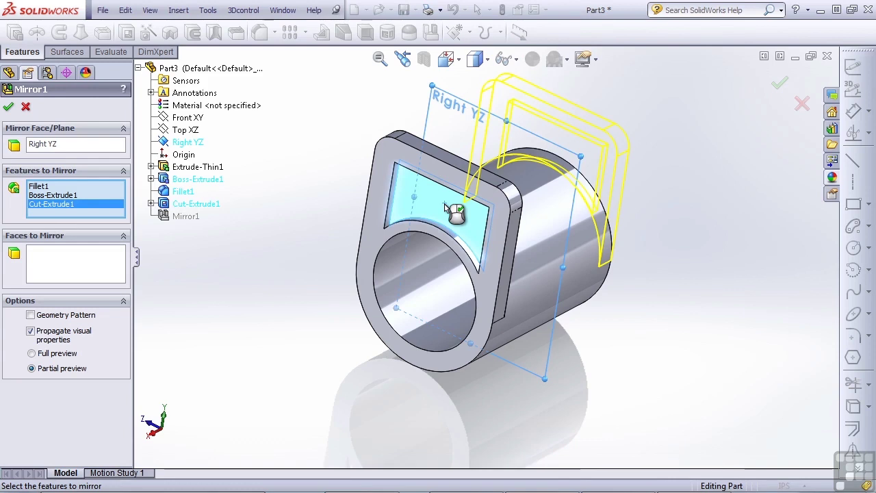